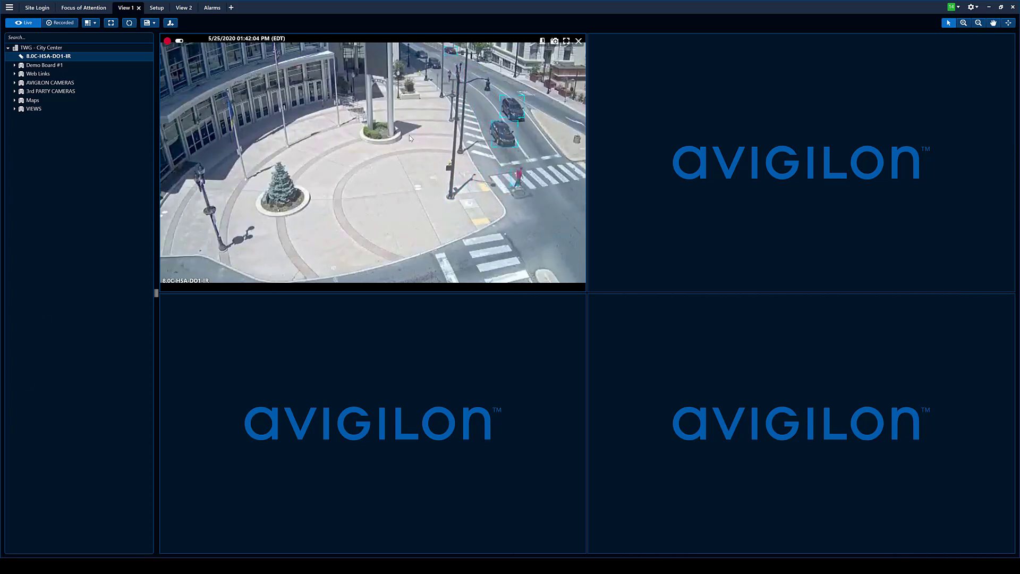
# - Start a new analytic event in Device Setup for camera 8.0C-H5A-DO1-IR
pyautogui.moveTo(259, 271)
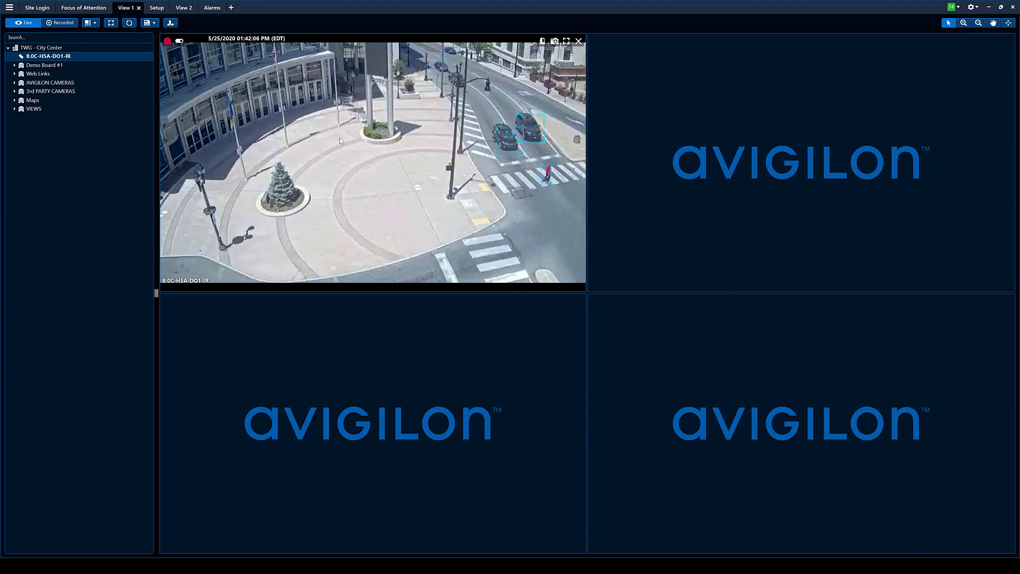
pyautogui.rightClick(269, 110)
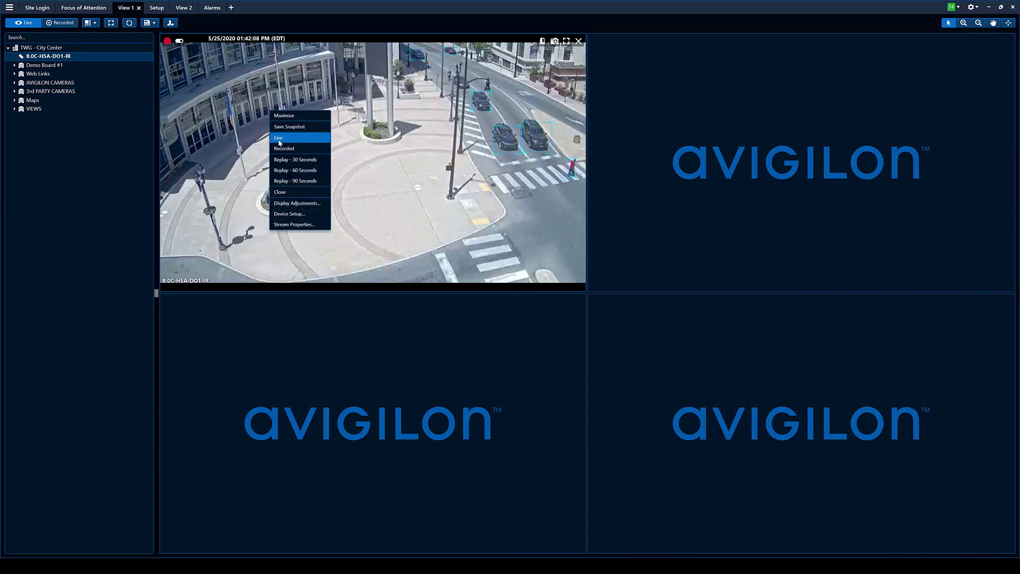
pyautogui.click(286, 214)
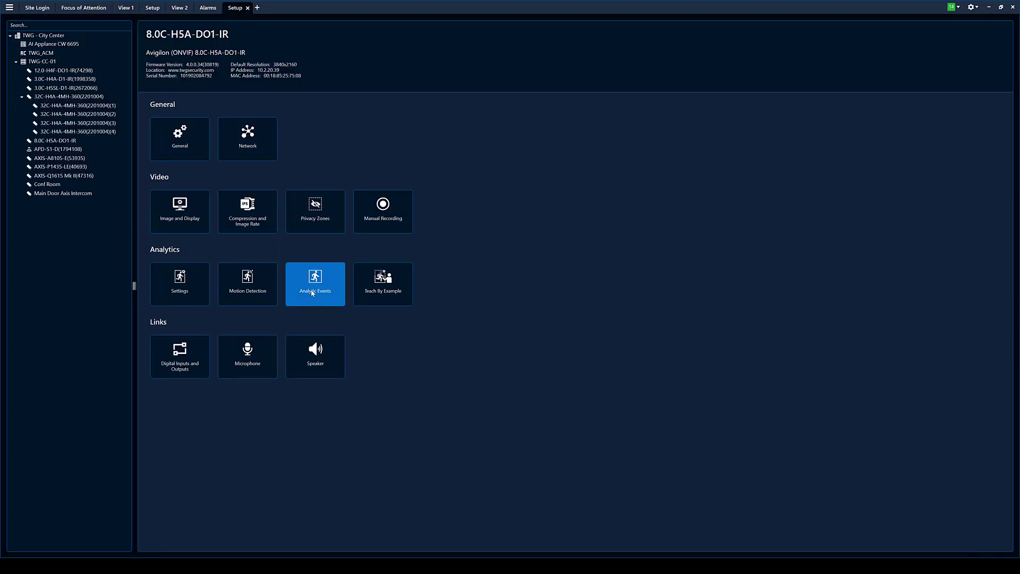
pyautogui.click(315, 281)
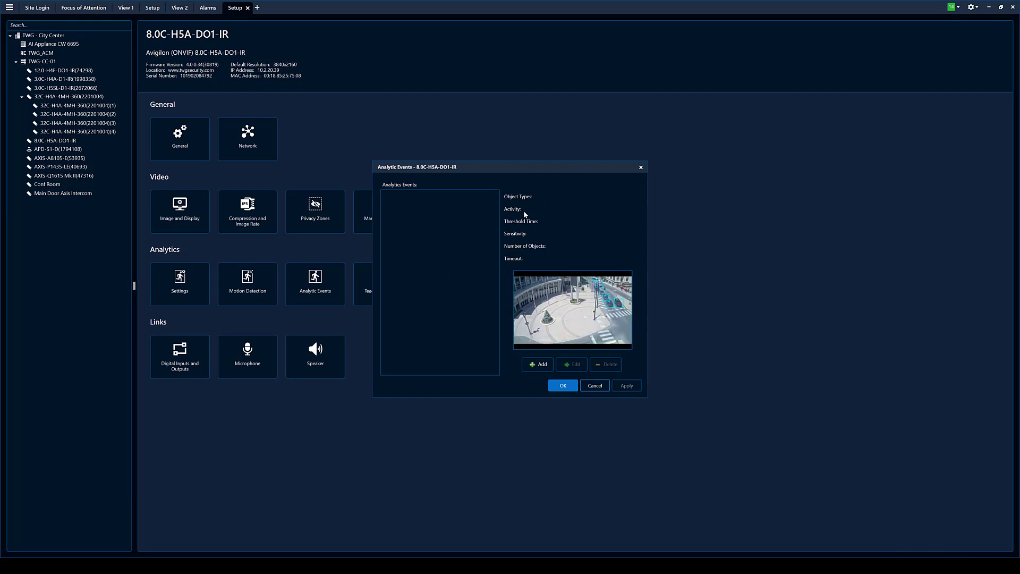
pyautogui.click(537, 363)
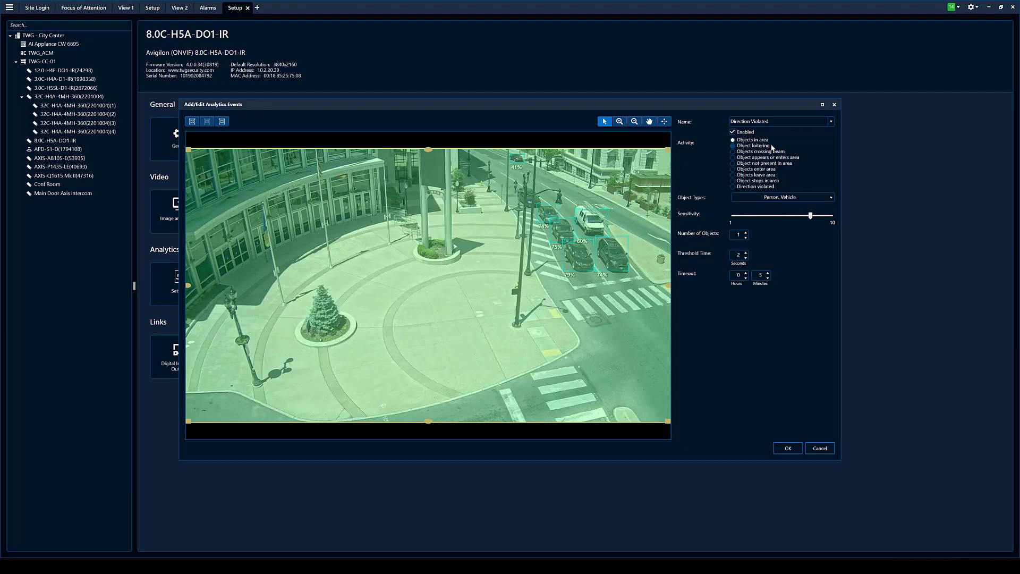
# - Make it an Objects crossing beam event with a reversed beam over the right-hand crosswalk
pyautogui.click(733, 152)
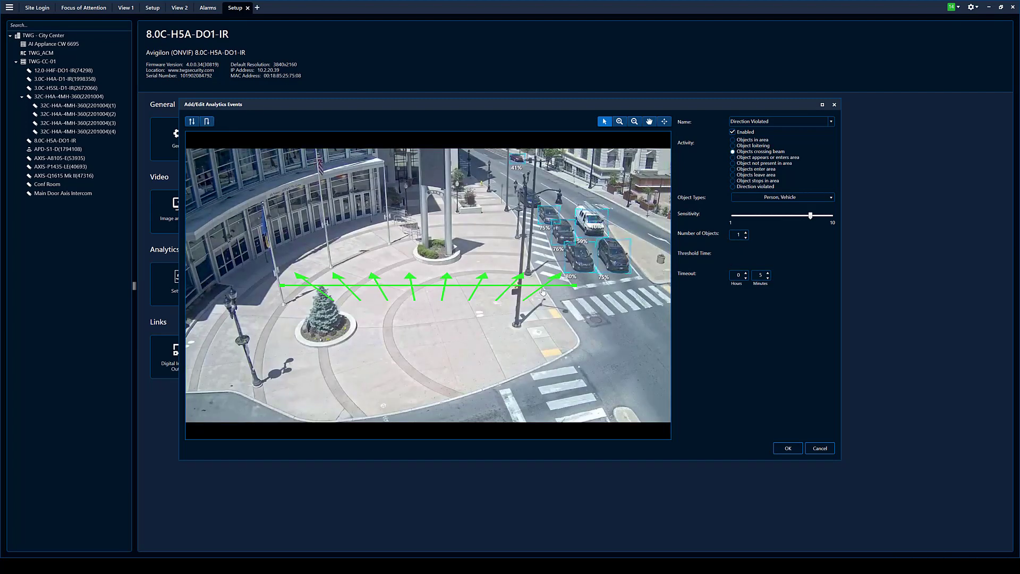
pyautogui.moveTo(577, 286); pyautogui.dragTo(648, 266)
pyautogui.moveTo(284, 286); pyautogui.dragTo(531, 269)
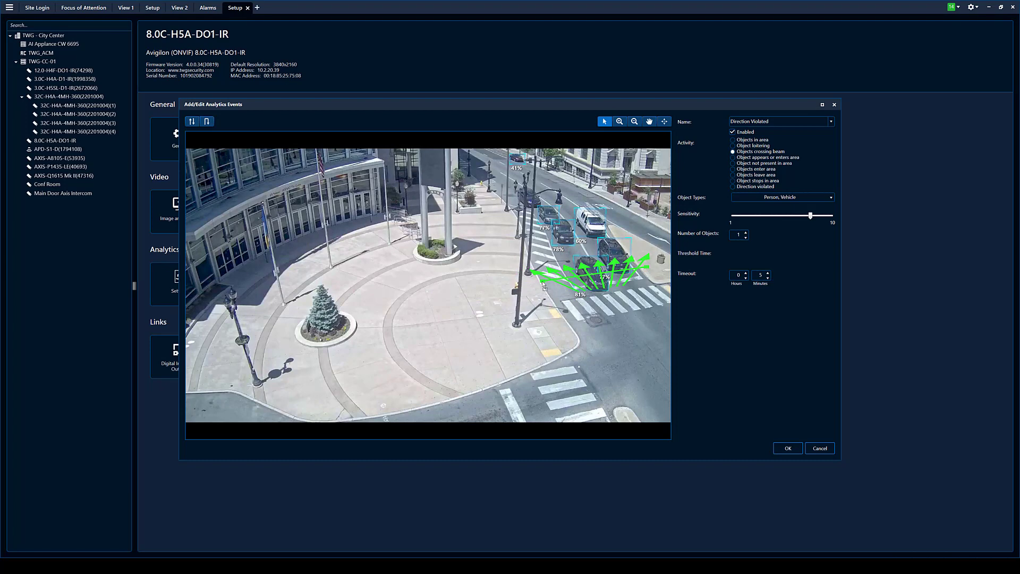
pyautogui.click(206, 121)
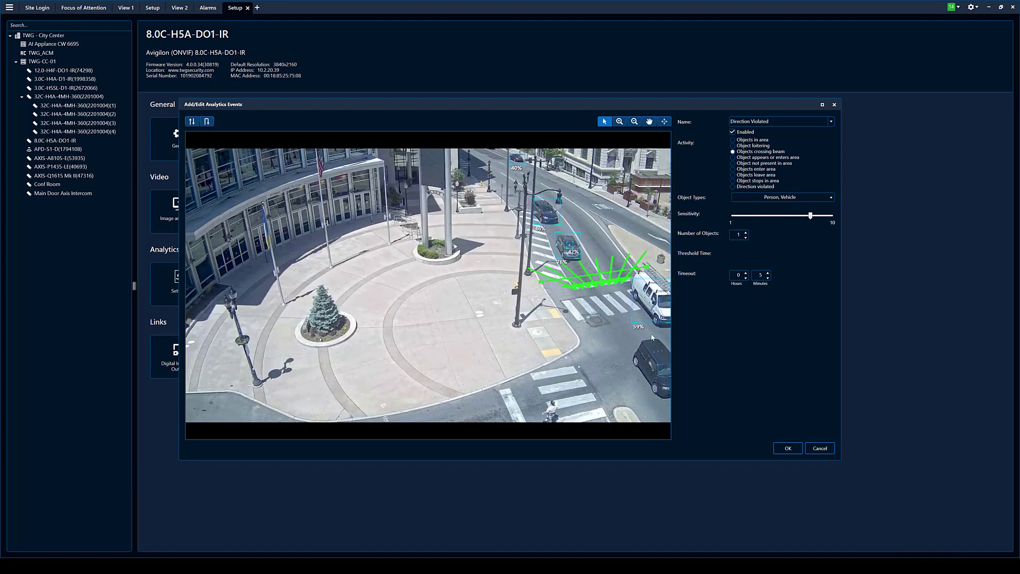
# - Detect only vehicles, name the event 'Line Test', and save it
pyautogui.click(820, 197)
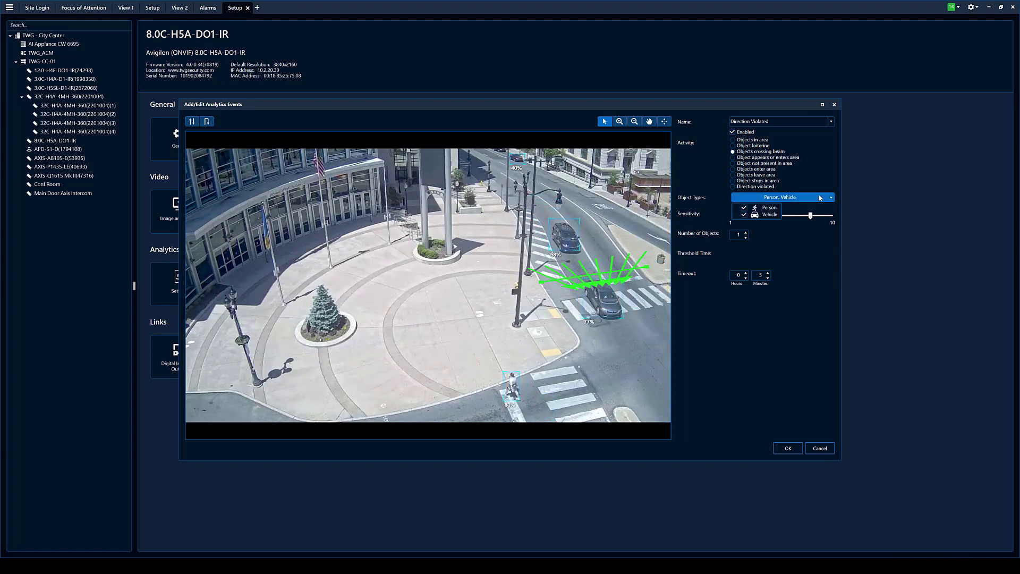
pyautogui.click(744, 207)
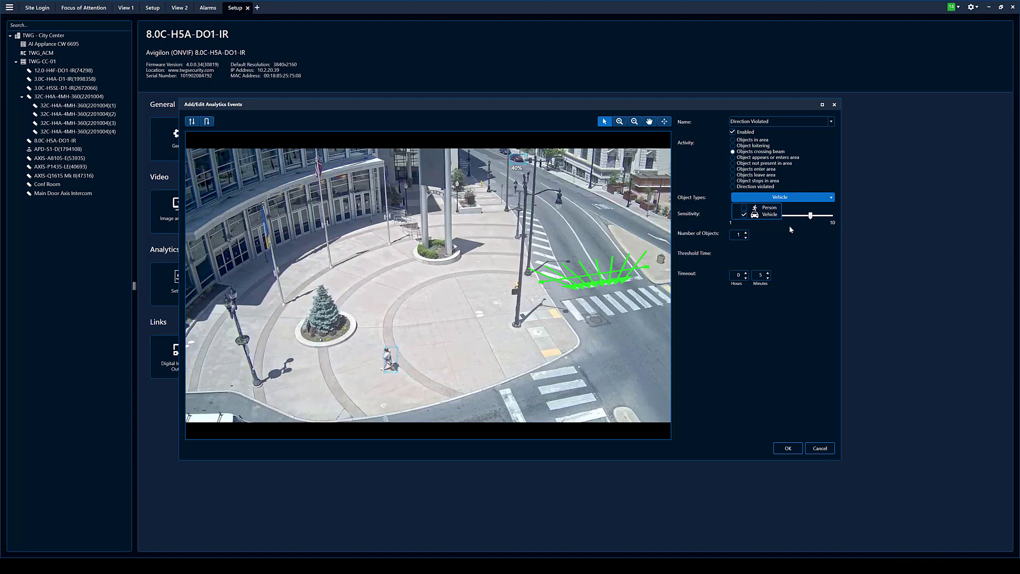
pyautogui.click(737, 264)
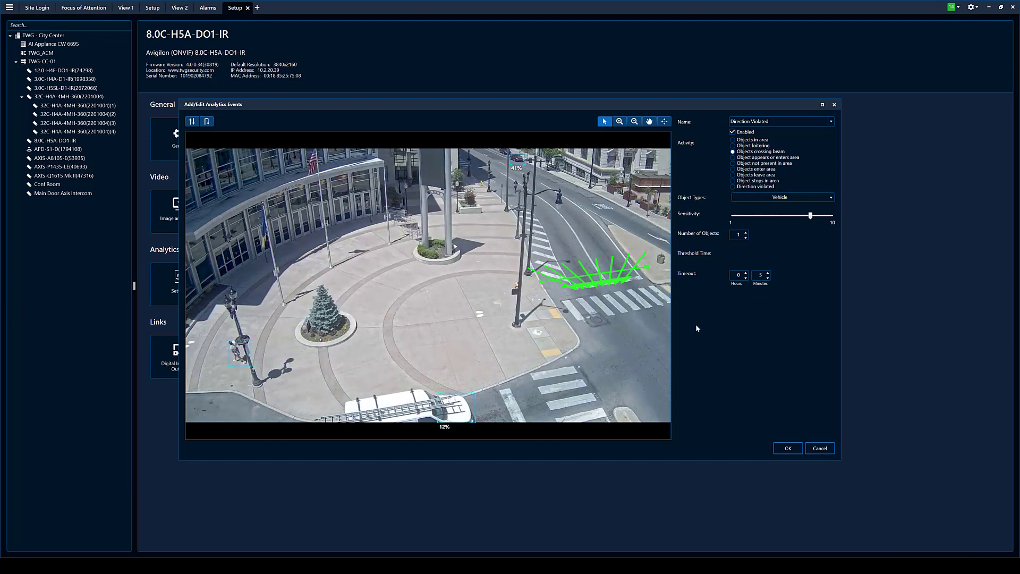
pyautogui.click(832, 121)
pyautogui.click(832, 121)
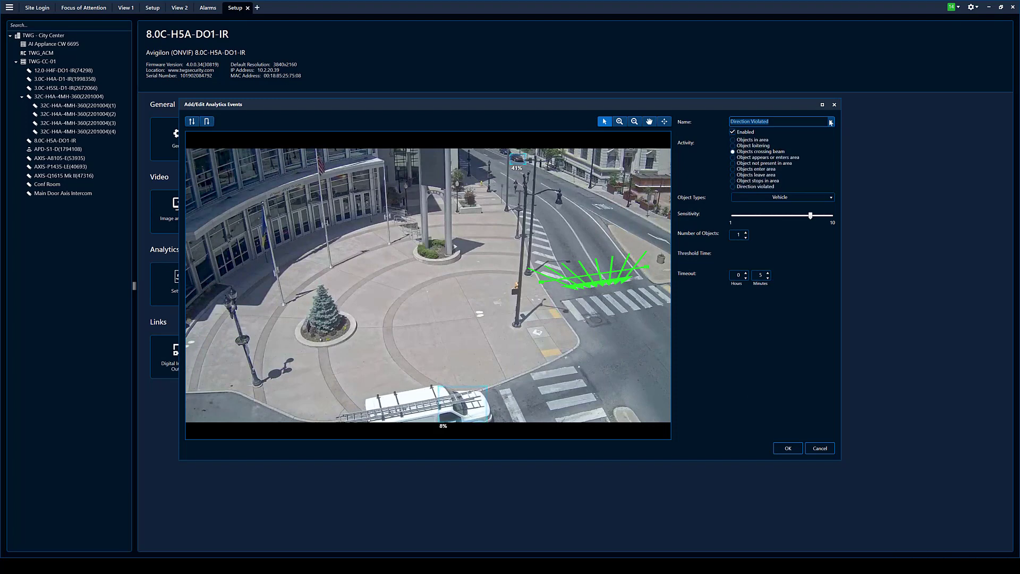
pyautogui.write('I')
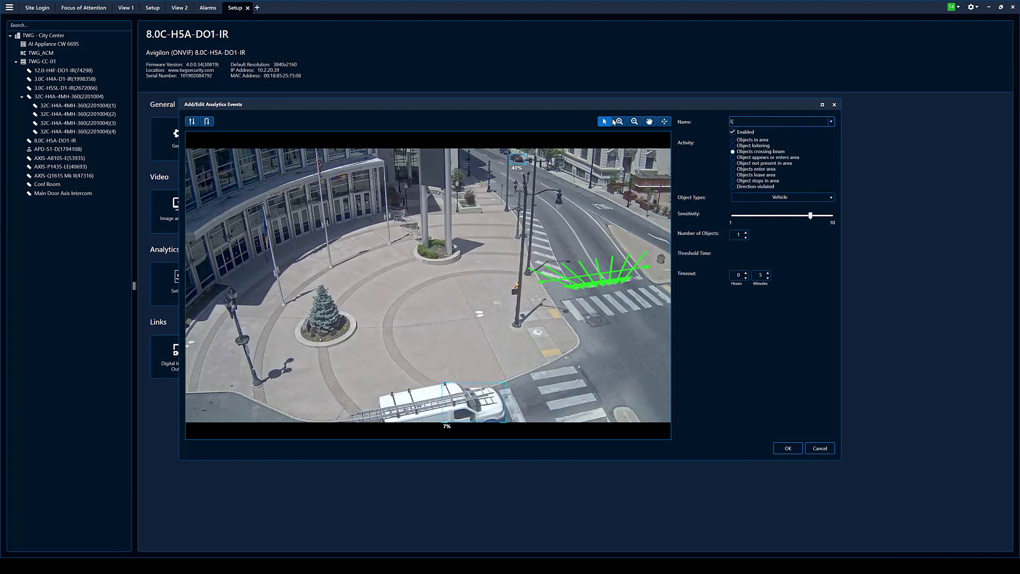
pyautogui.write('ine Test')
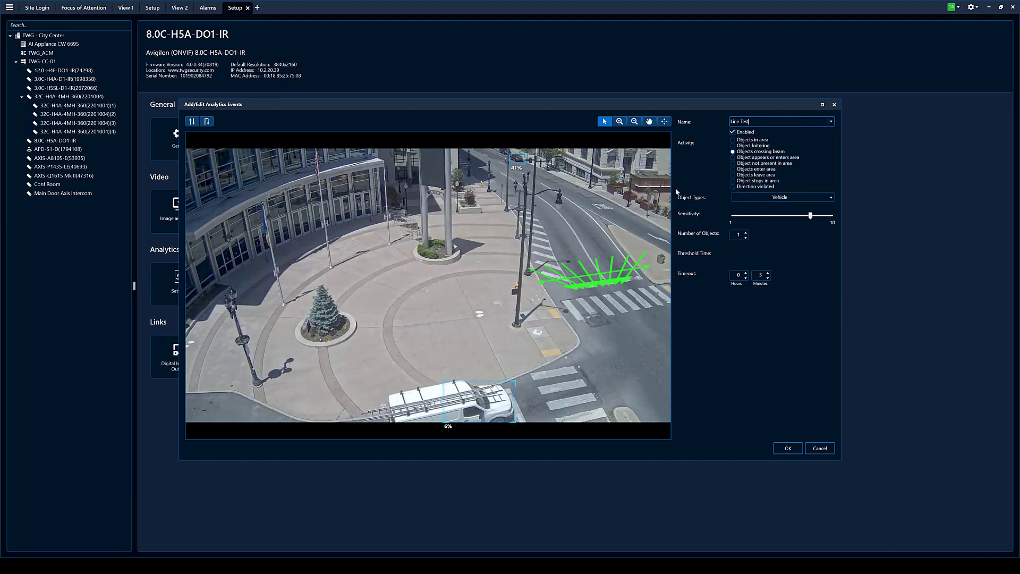
pyautogui.click(788, 447)
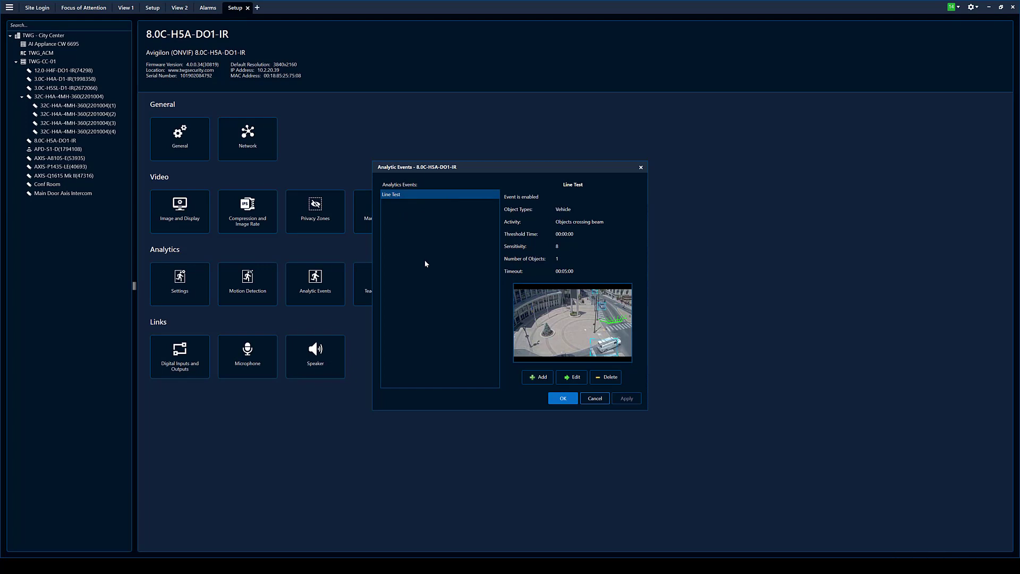
# - Add a new TWG - City Center alarm triggered by External Software Event
pyautogui.click(562, 398)
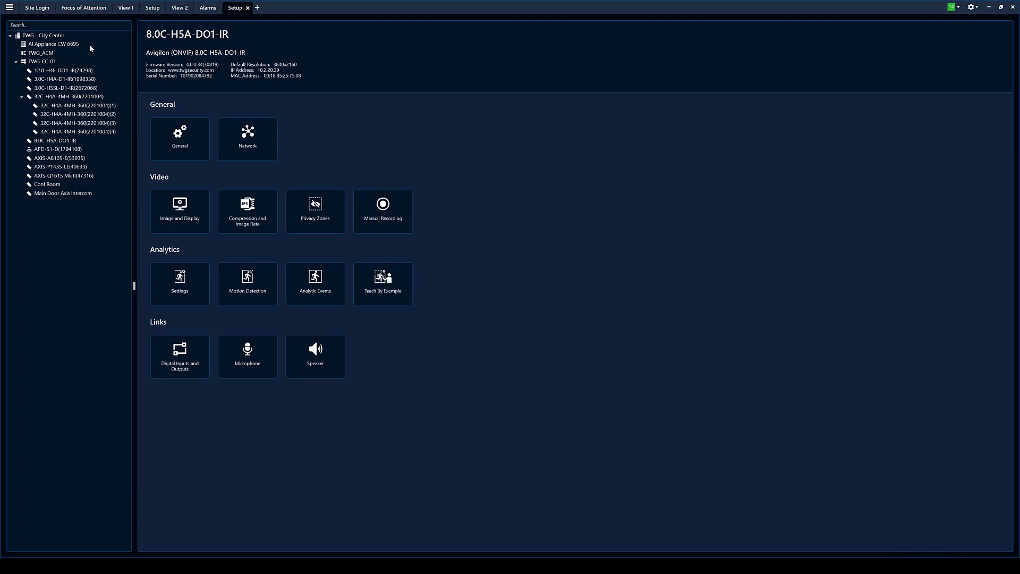
pyautogui.click(60, 35)
pyautogui.click(316, 131)
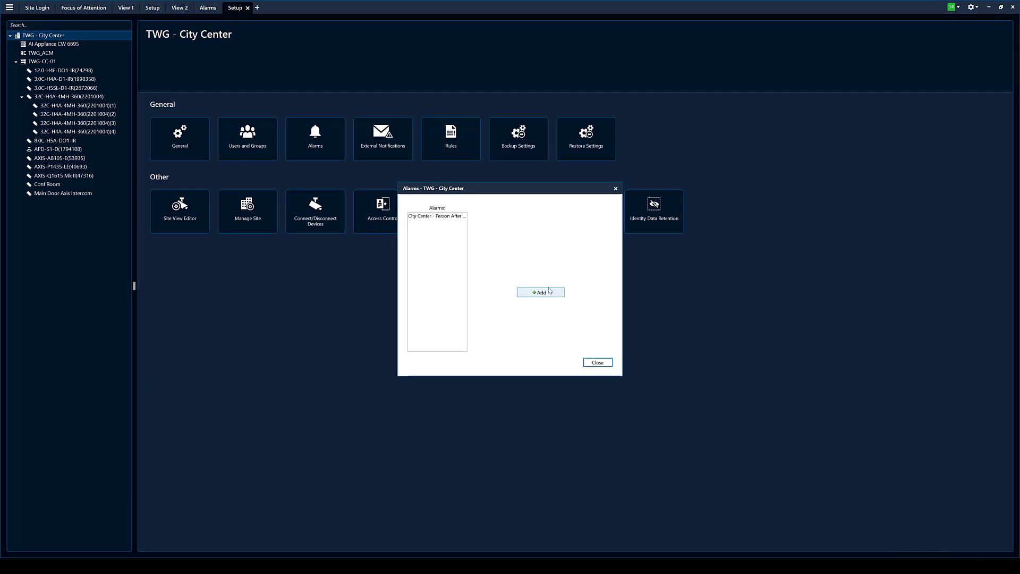
pyautogui.click(539, 294)
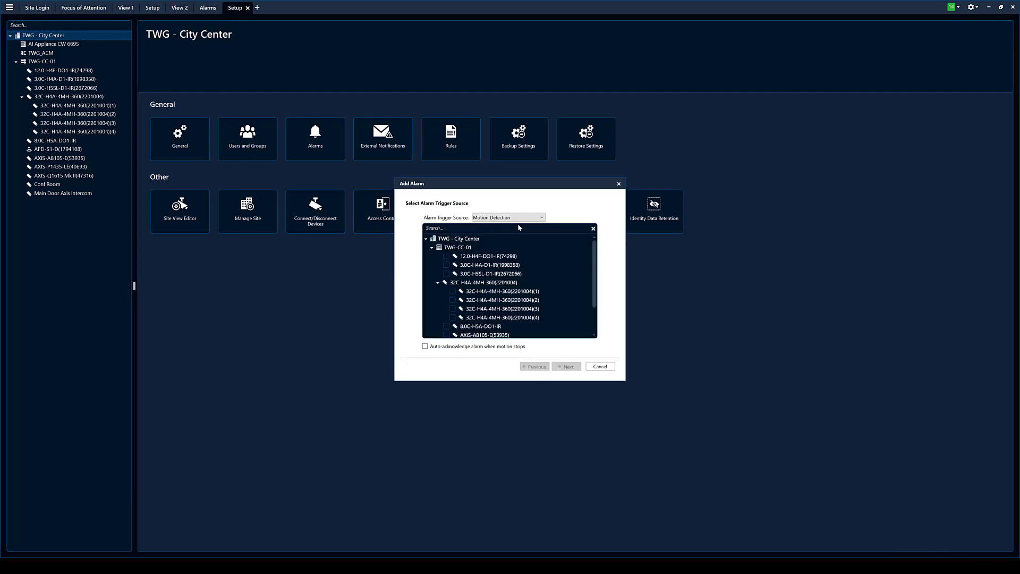
pyautogui.click(542, 217)
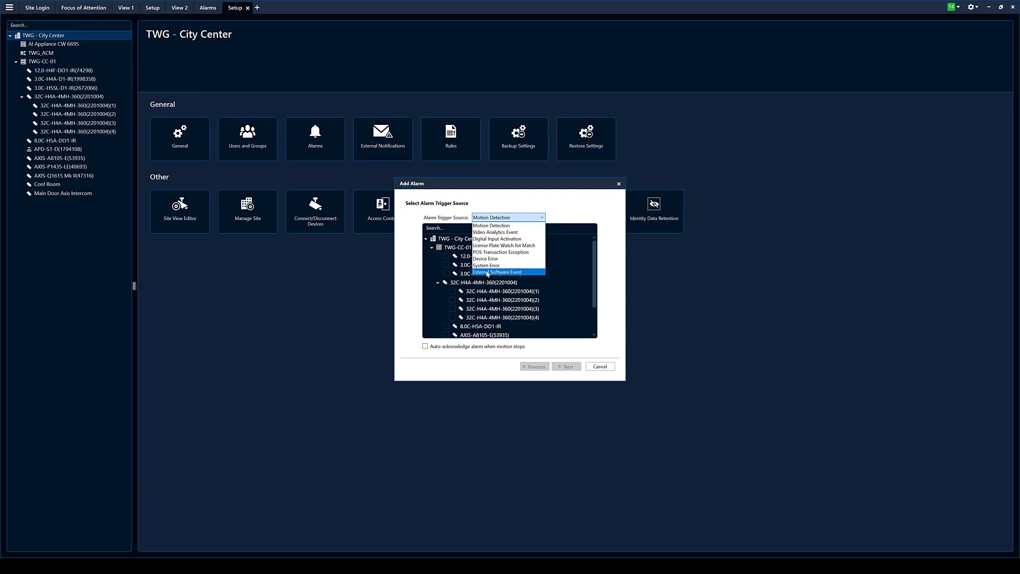
pyautogui.click(487, 272)
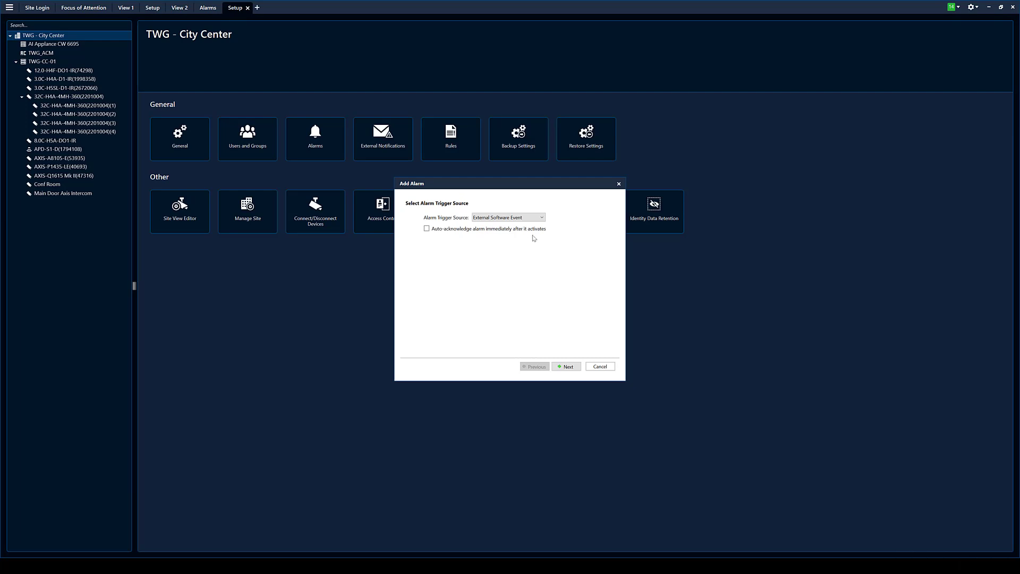
# - Link camera 8.0C-H5A-DO1-IR to the alarm with 15-second recording and linked-device viewing
pyautogui.click(569, 366)
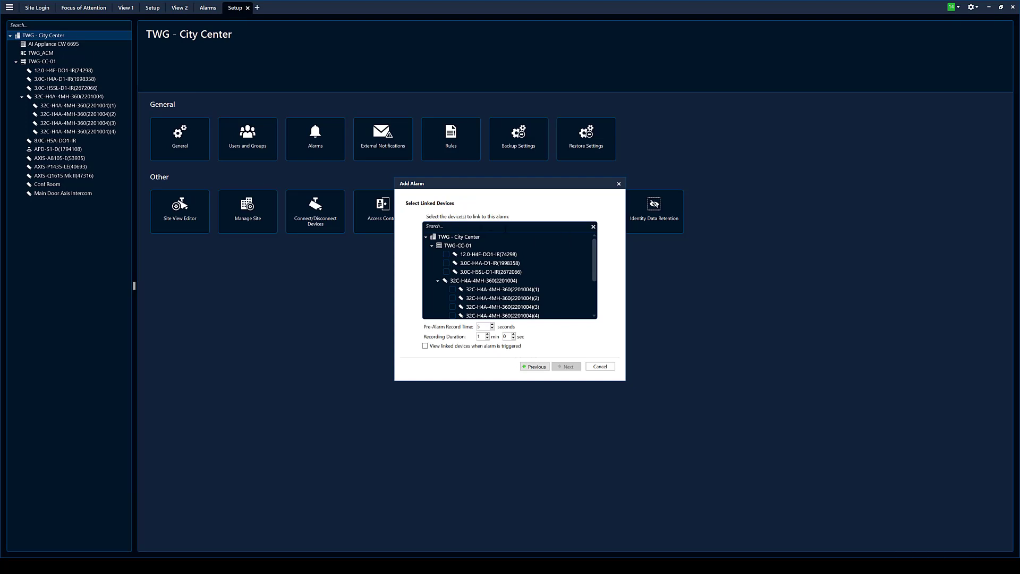
pyautogui.scroll(-3, 439, 270)
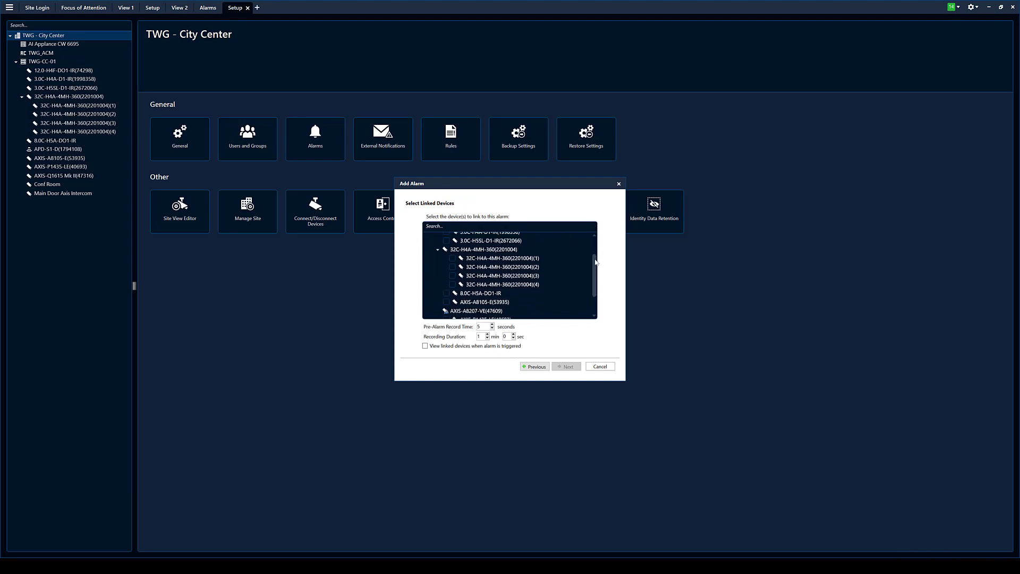
pyautogui.click(446, 284)
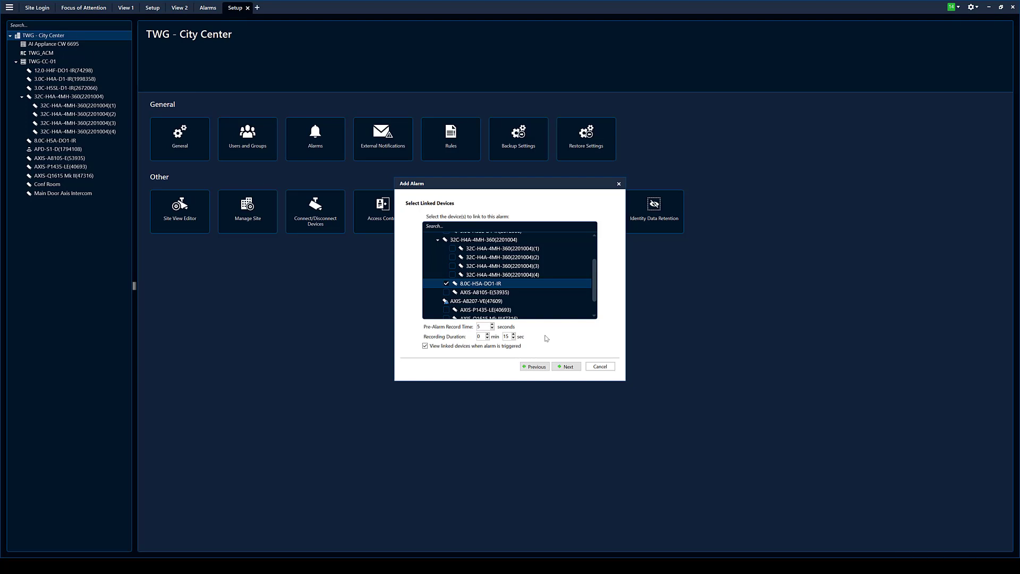
pyautogui.click(565, 370)
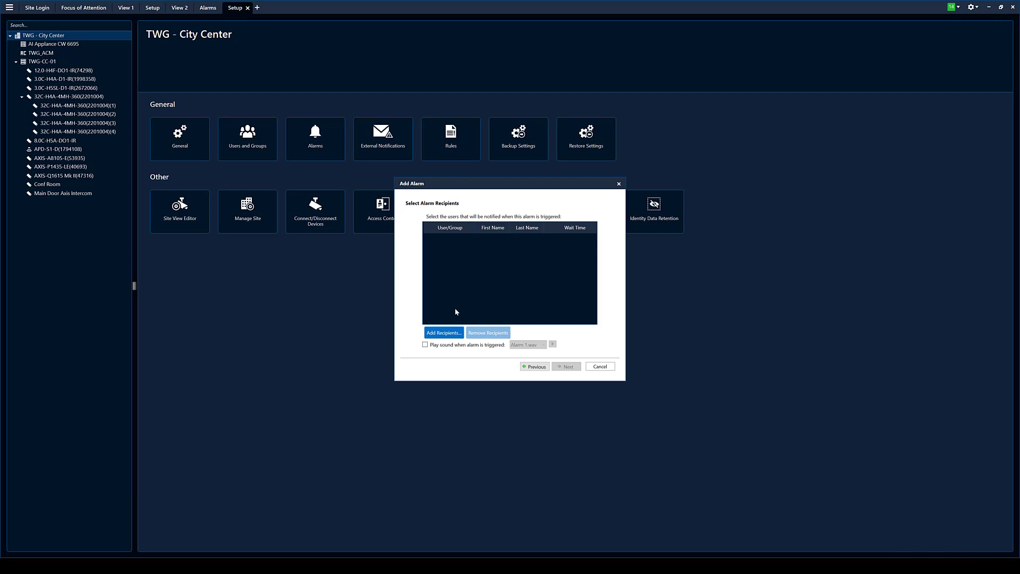
# - Add a user found by searching 'm' as the alarm's recipient
pyautogui.click(444, 333)
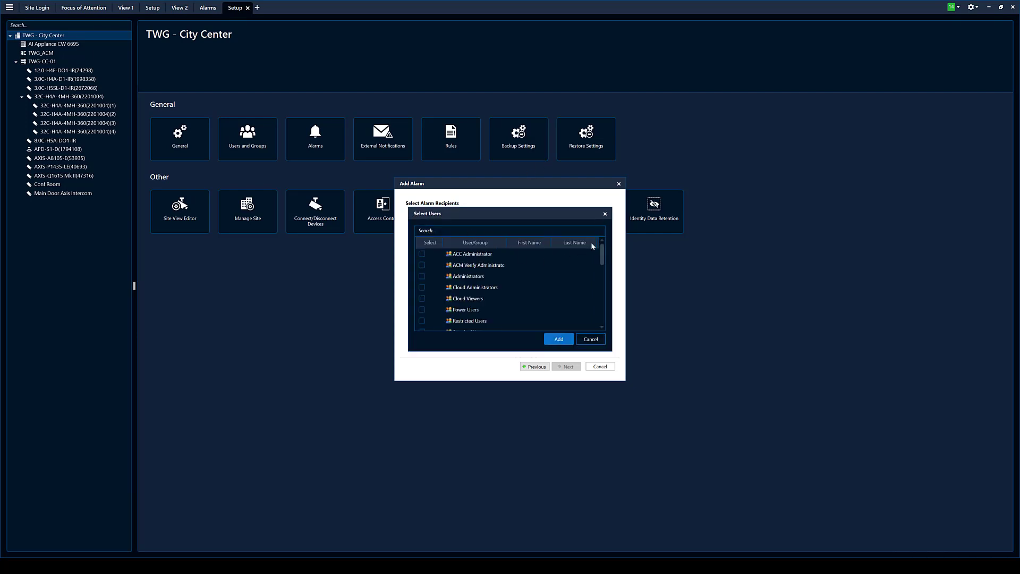
pyautogui.click(437, 229)
pyautogui.write('m')
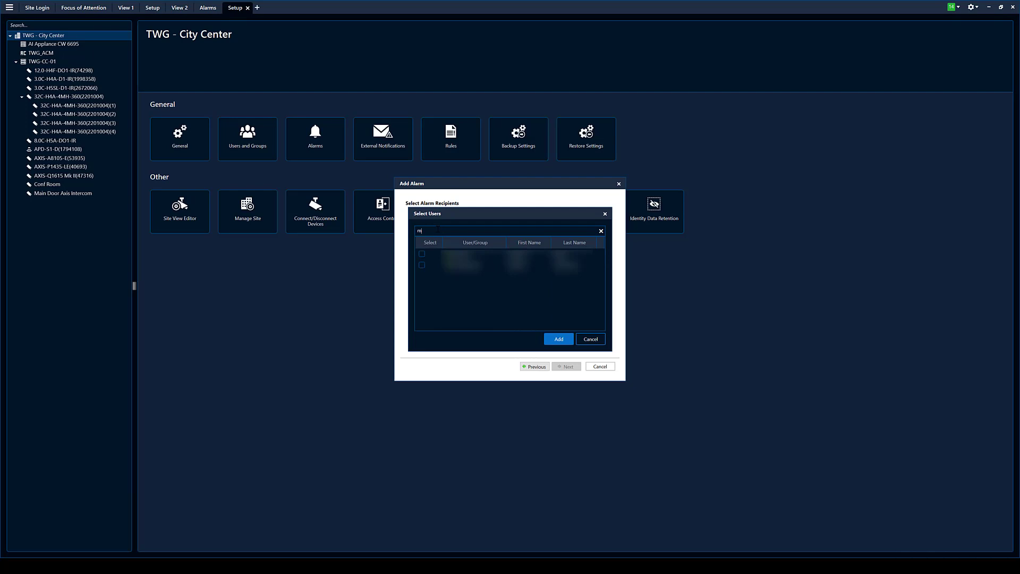
pyautogui.click(559, 337)
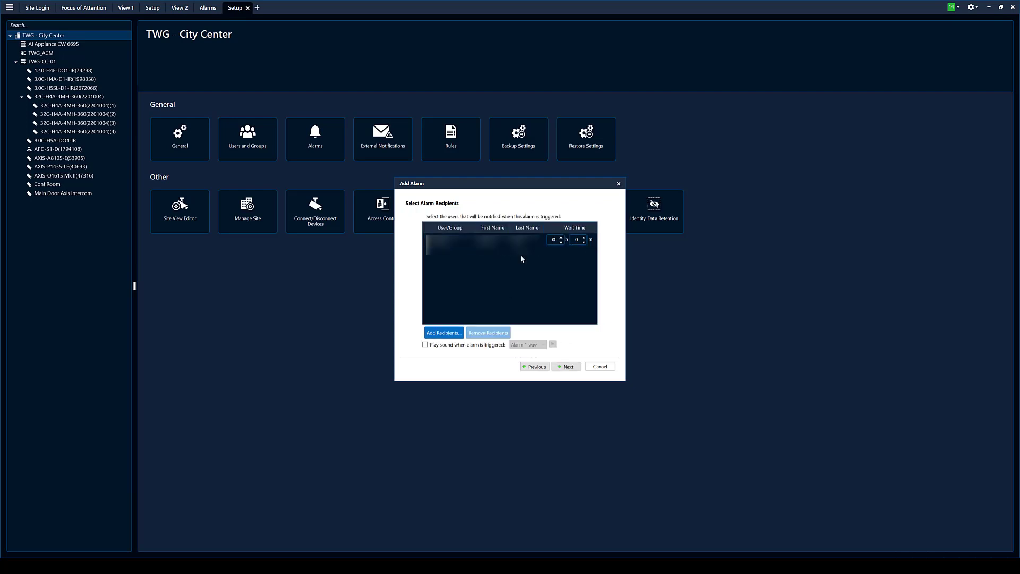
# - Play Bell 1.wav when the alarm triggers, previewing the sound
pyautogui.click(425, 345)
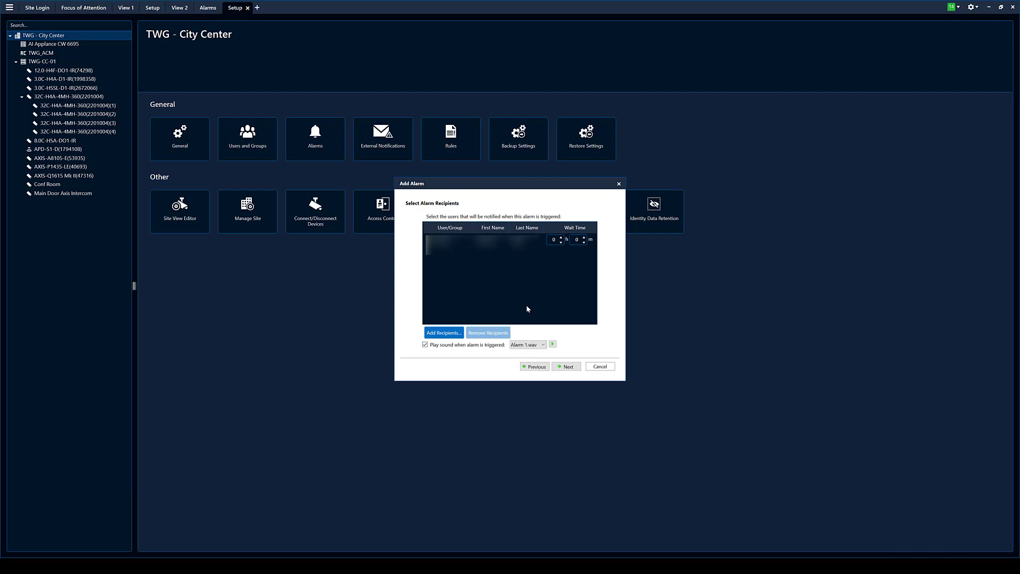
pyautogui.click(542, 344)
pyautogui.click(521, 387)
pyautogui.click(553, 344)
# - Advance to the acknowledgment step, leaving comment and digital-output options unchecked
pyautogui.click(568, 366)
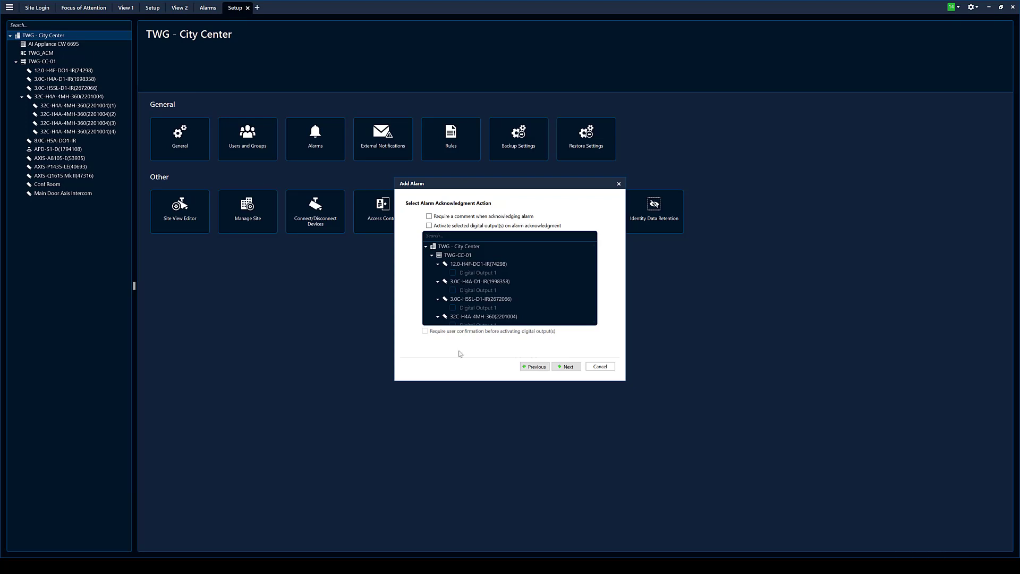
# - Name the alarm 'Line Test', keep priority 1, and finish creating it
pyautogui.click(566, 366)
pyautogui.tripleClick(527, 235)
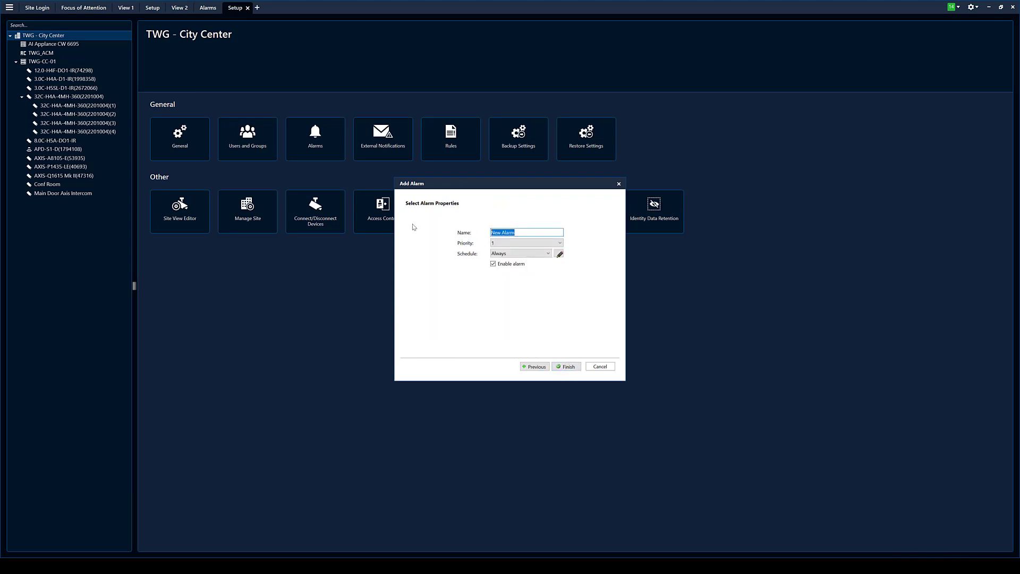
pyautogui.write('Line Test')
pyautogui.click(560, 242)
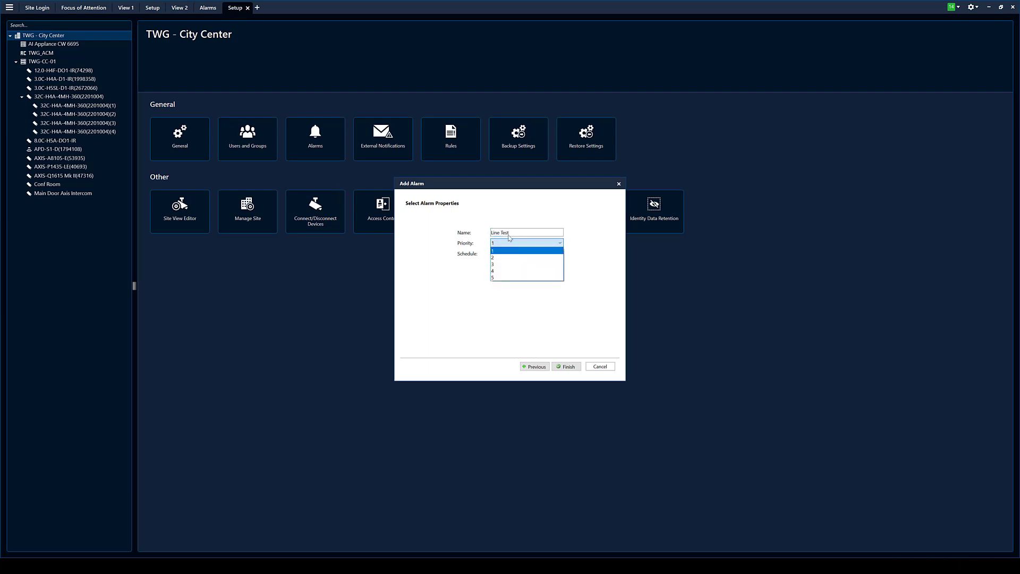
pyautogui.click(607, 283)
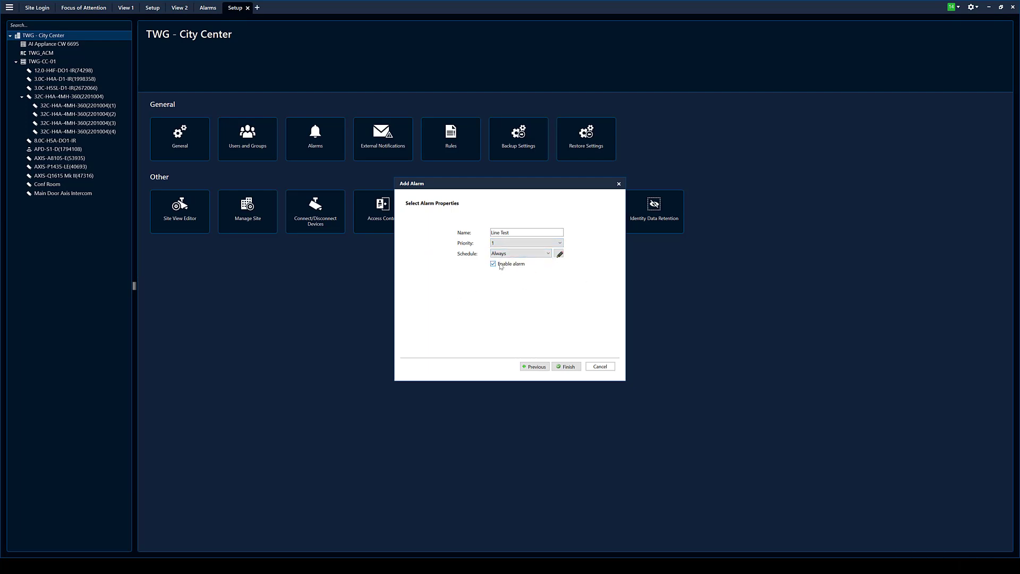
pyautogui.click(557, 363)
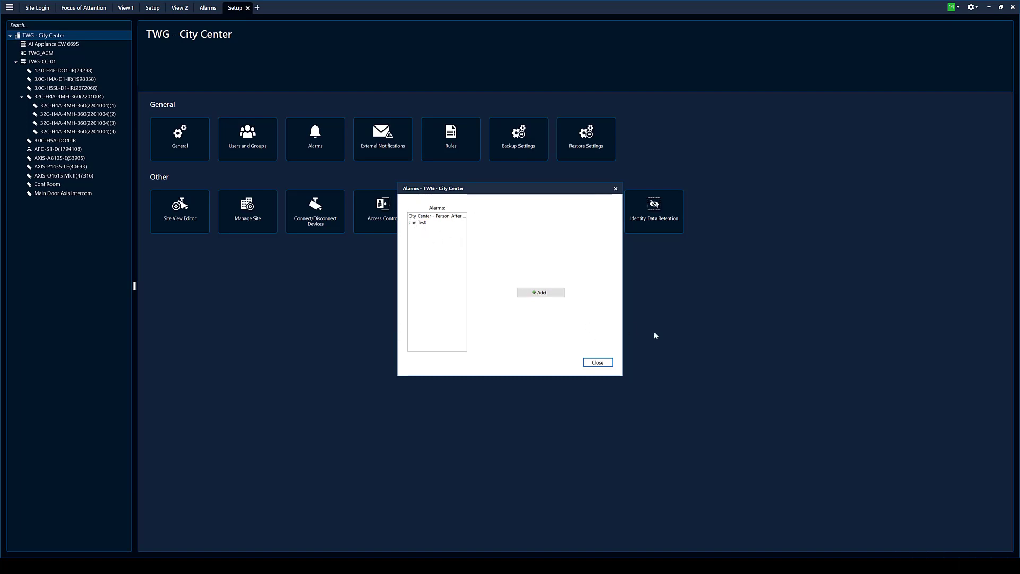
# - Start a new rule triggered when a video analytics event starts
pyautogui.click(598, 362)
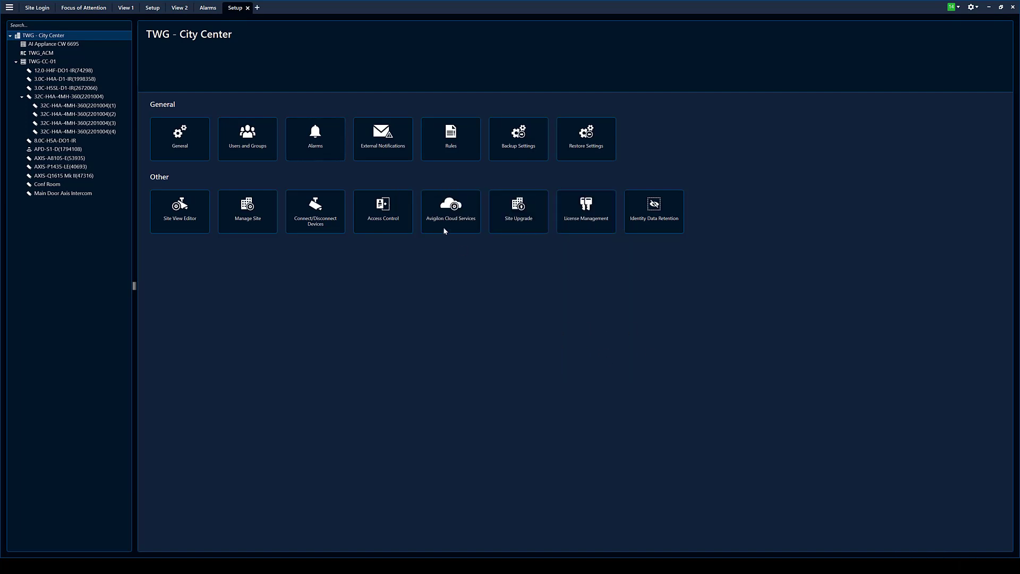
pyautogui.click(455, 149)
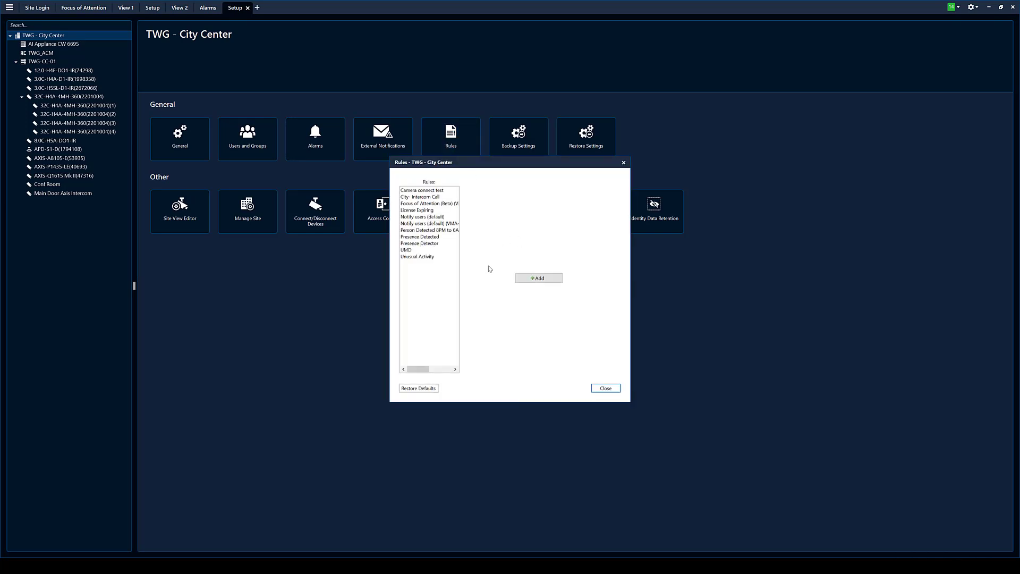
pyautogui.click(535, 281)
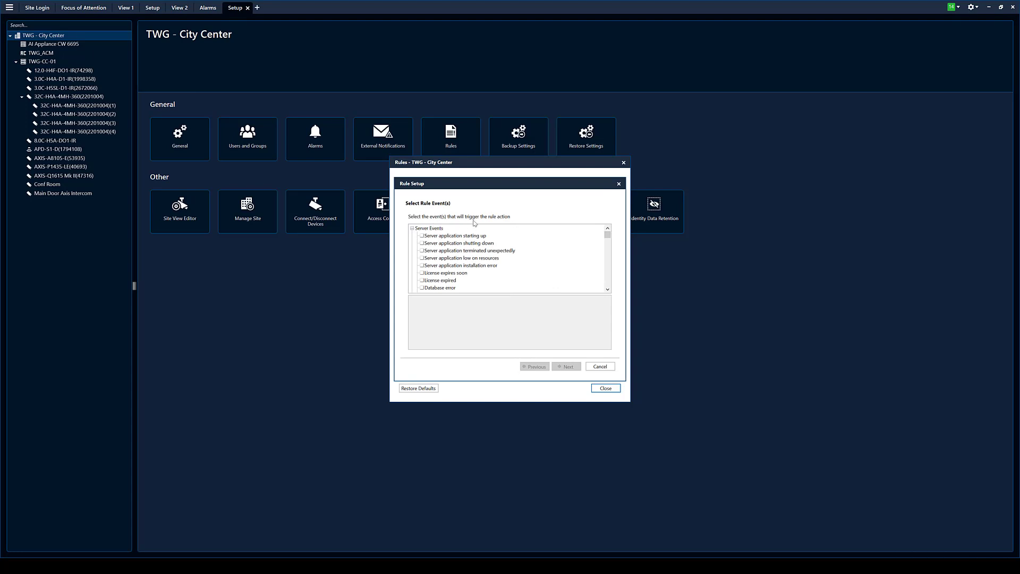
pyautogui.moveTo(607, 236); pyautogui.dragTo(609, 256)
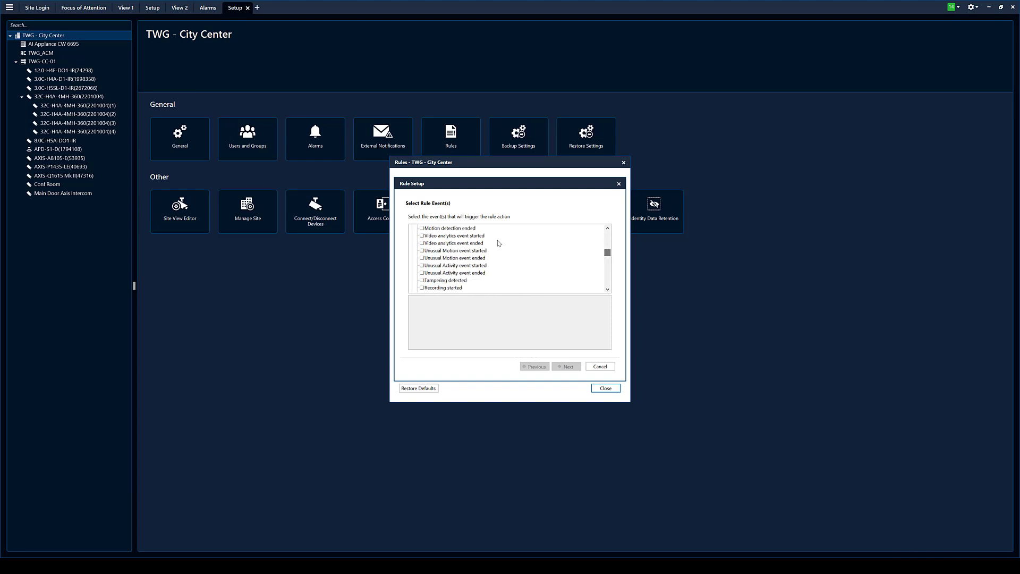
pyautogui.click(422, 236)
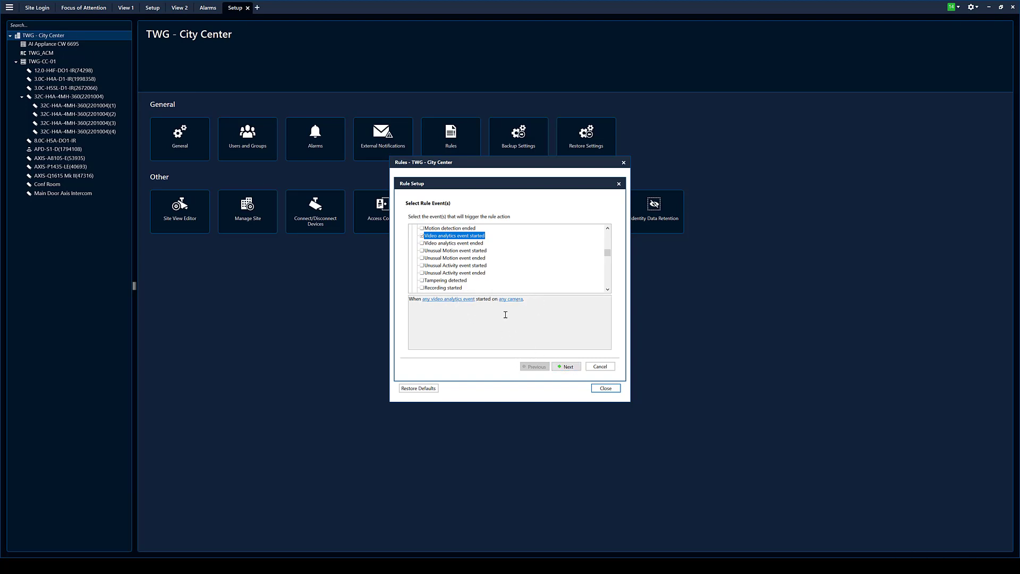
# - Limit the trigger to the Line Test event on camera 8.0C-H5A-DO1-IR
pyautogui.click(448, 299)
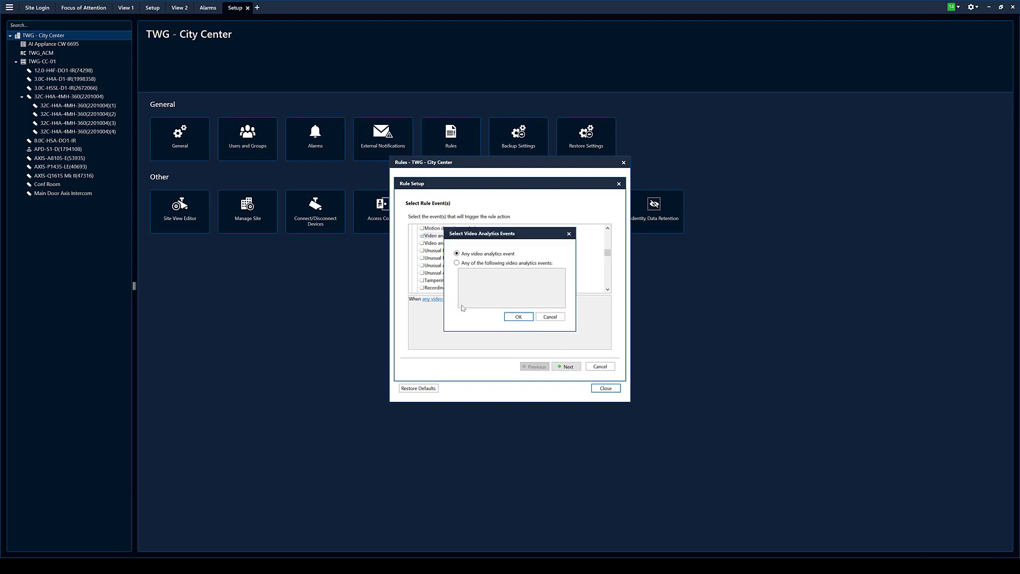
pyautogui.click(457, 263)
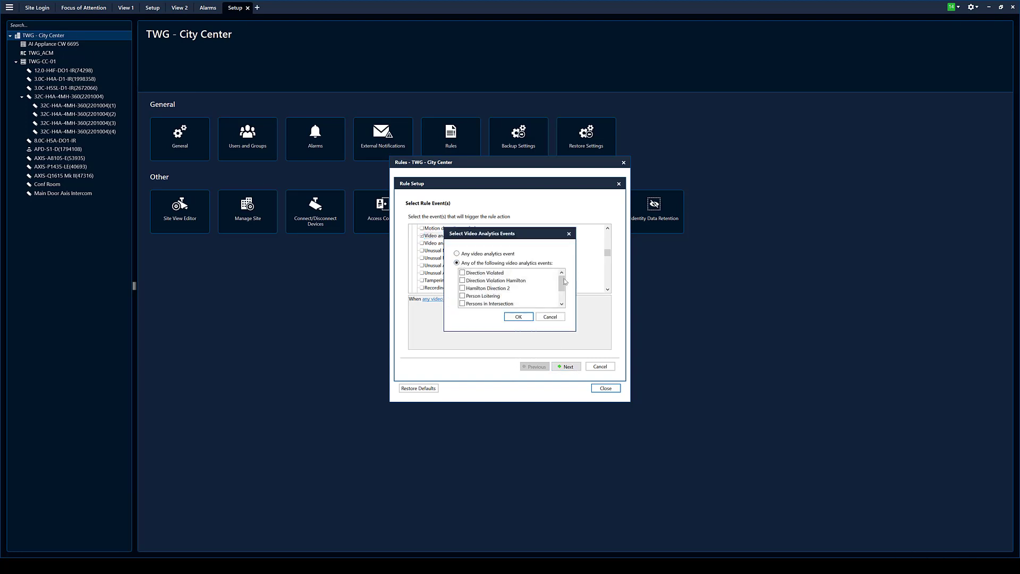
pyautogui.scroll(-2, 495, 296)
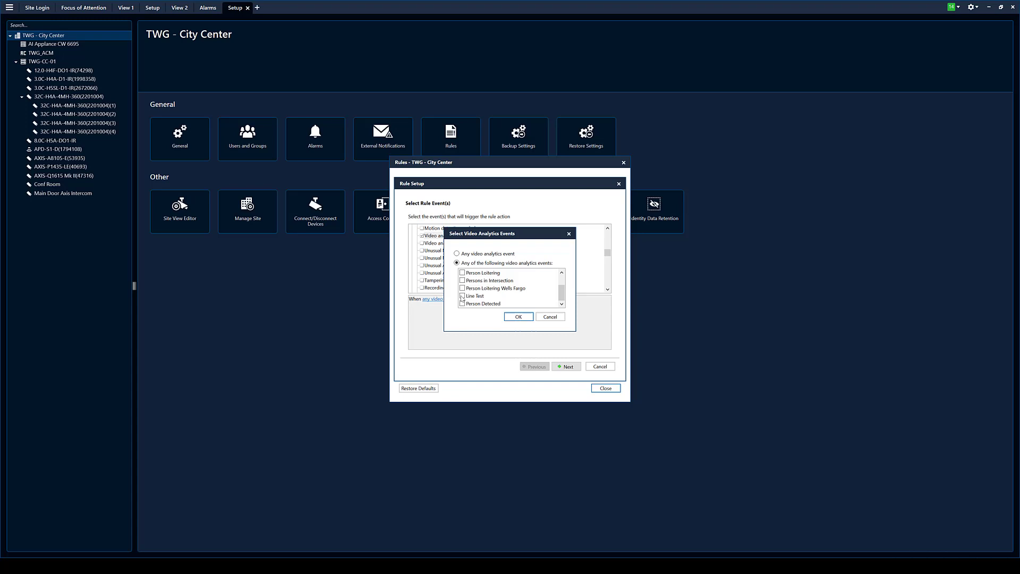
pyautogui.click(513, 316)
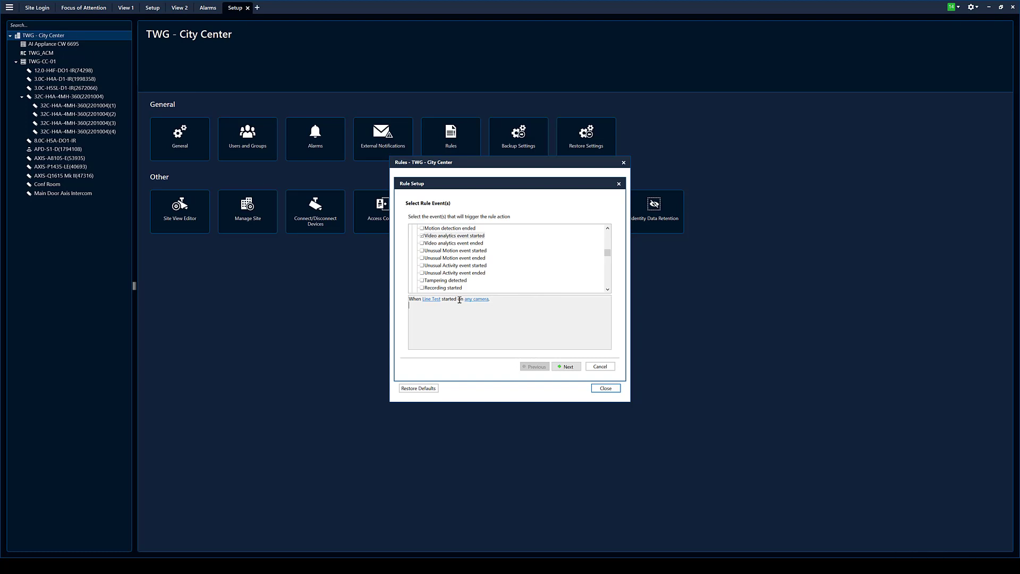
pyautogui.click(478, 300)
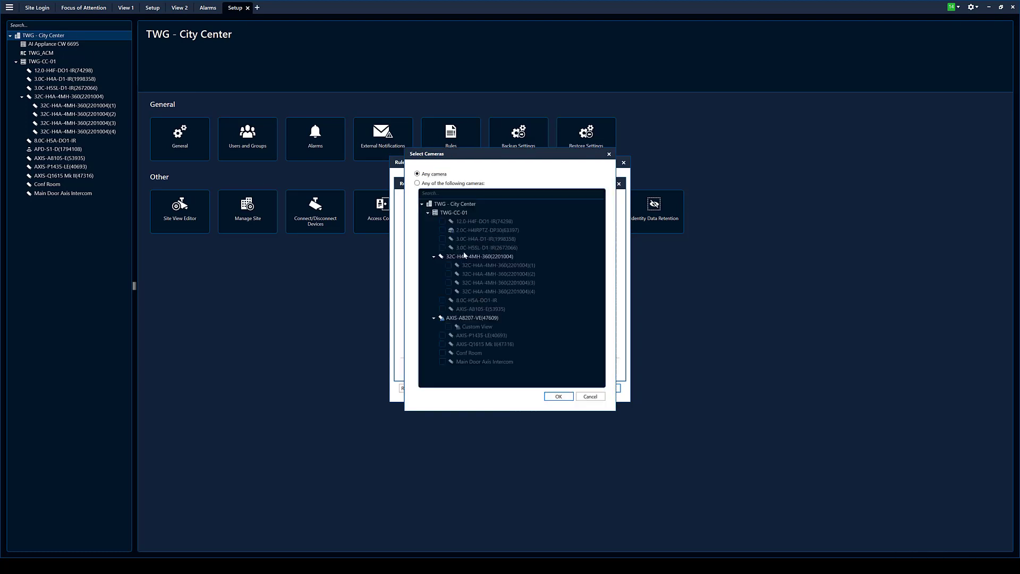
pyautogui.click(417, 182)
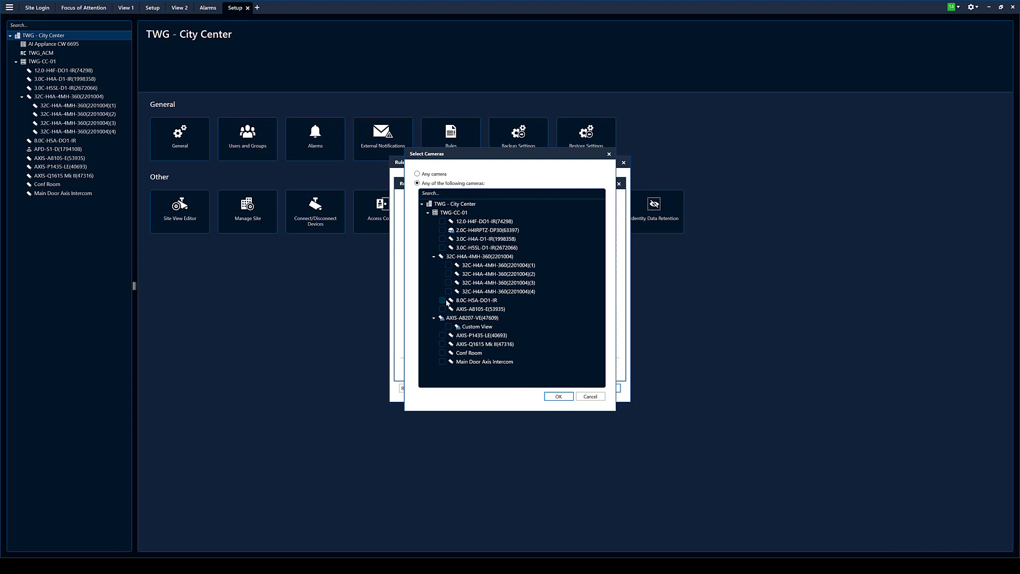
pyautogui.click(444, 301)
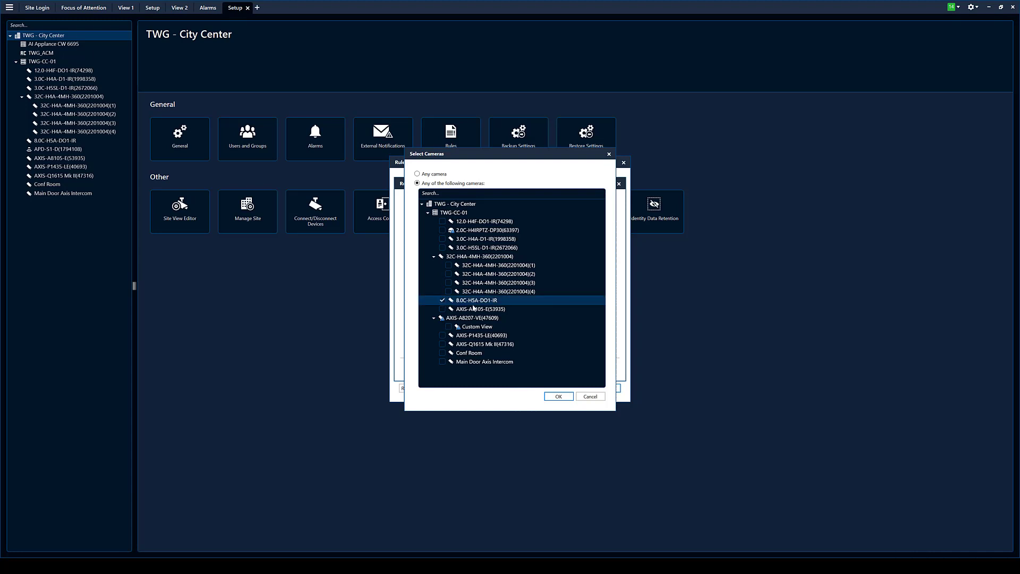
pyautogui.click(558, 396)
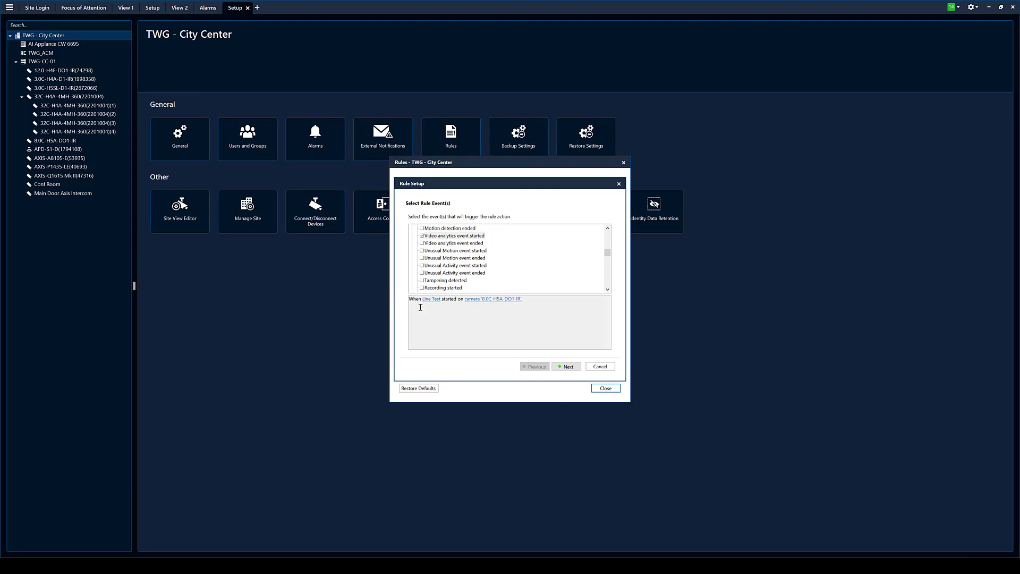
# - Make the rule's action trigger the Line Test alarm
pyautogui.click(567, 366)
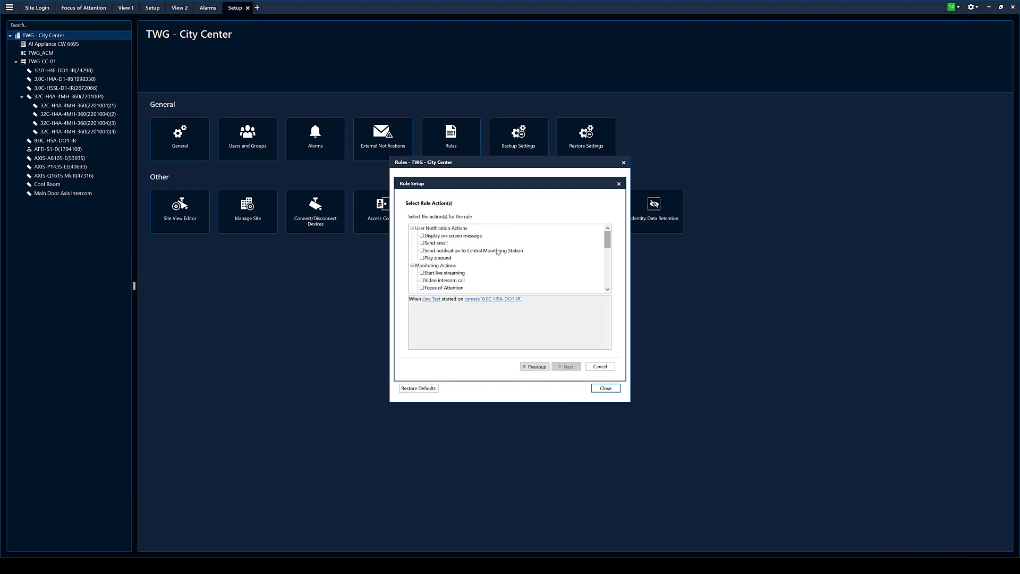
pyautogui.moveTo(606, 236); pyautogui.dragTo(608, 280)
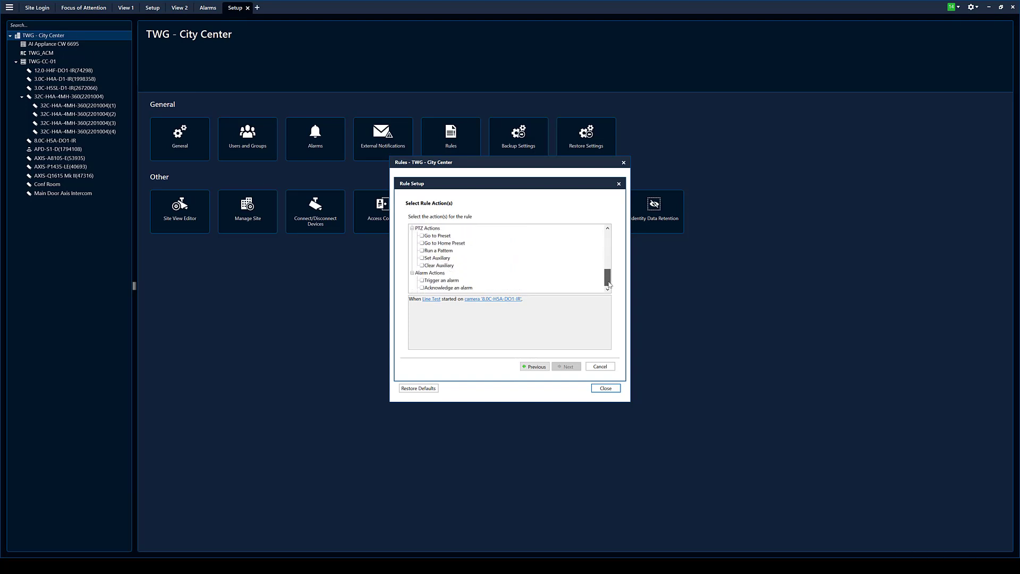
pyautogui.click(422, 281)
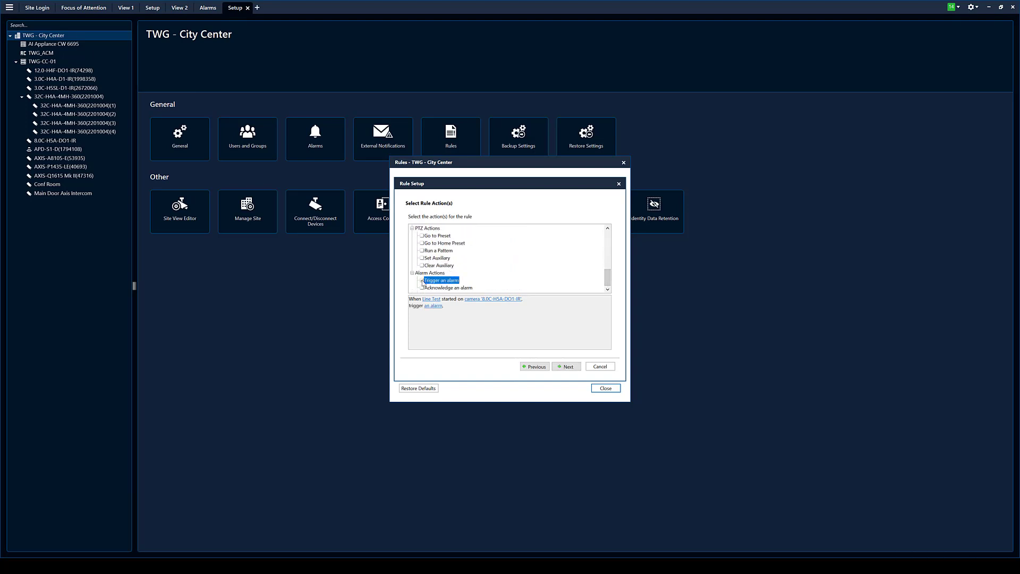
pyautogui.click(432, 306)
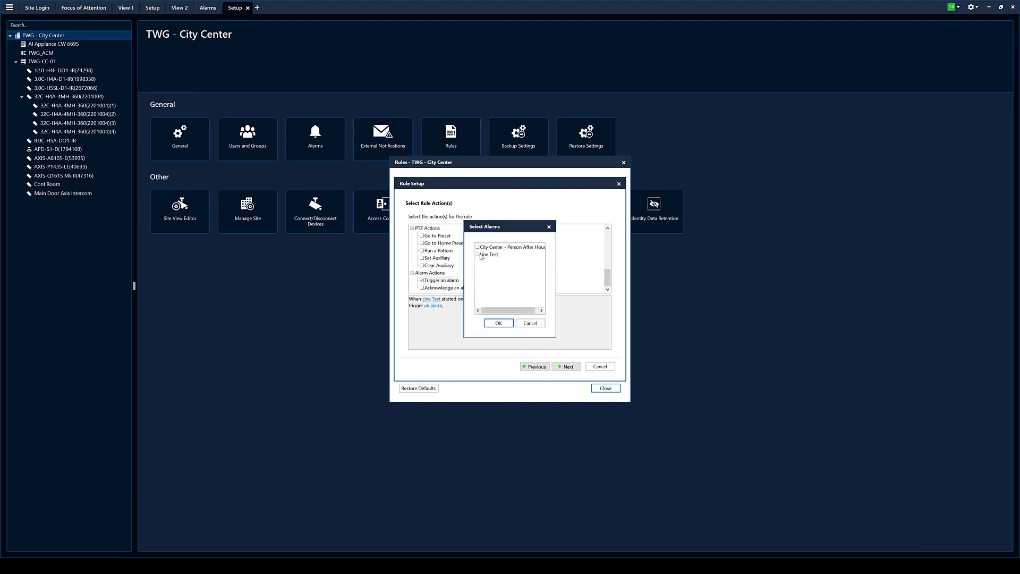
pyautogui.click(477, 255)
pyautogui.click(498, 323)
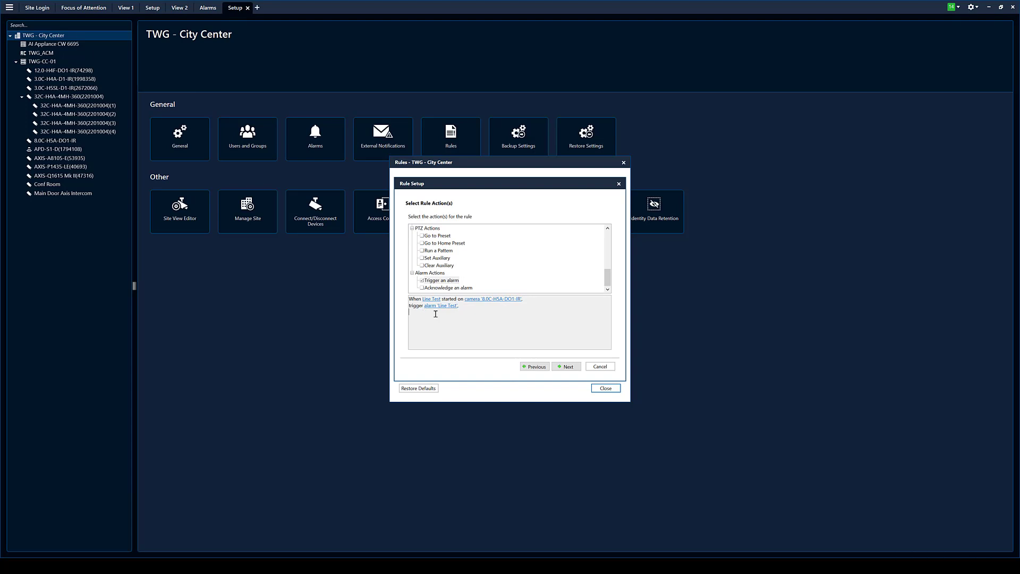
pyautogui.click(567, 367)
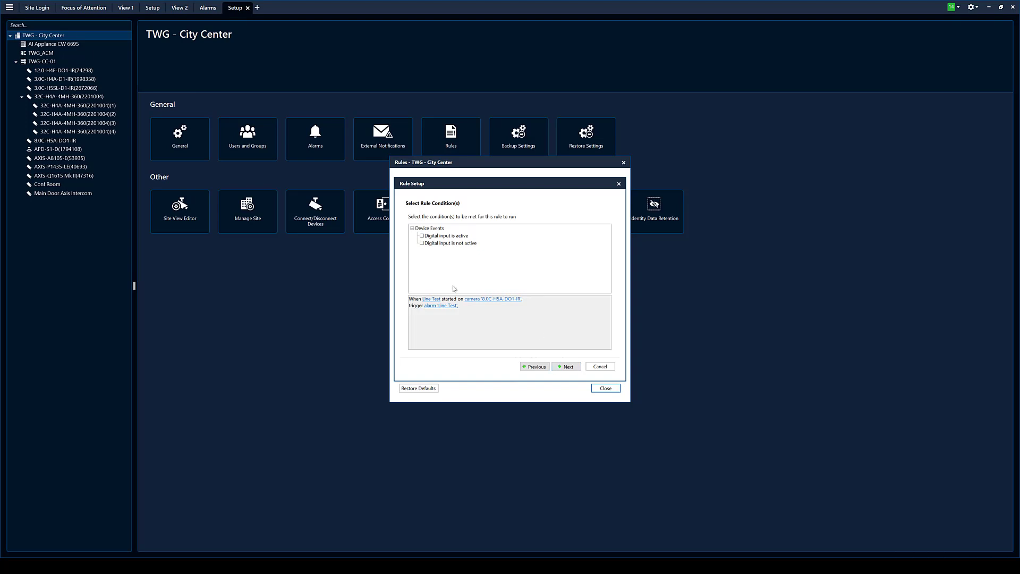
# - Skip the rule conditions, leaving none set, to reach the rule properties
pyautogui.click(571, 369)
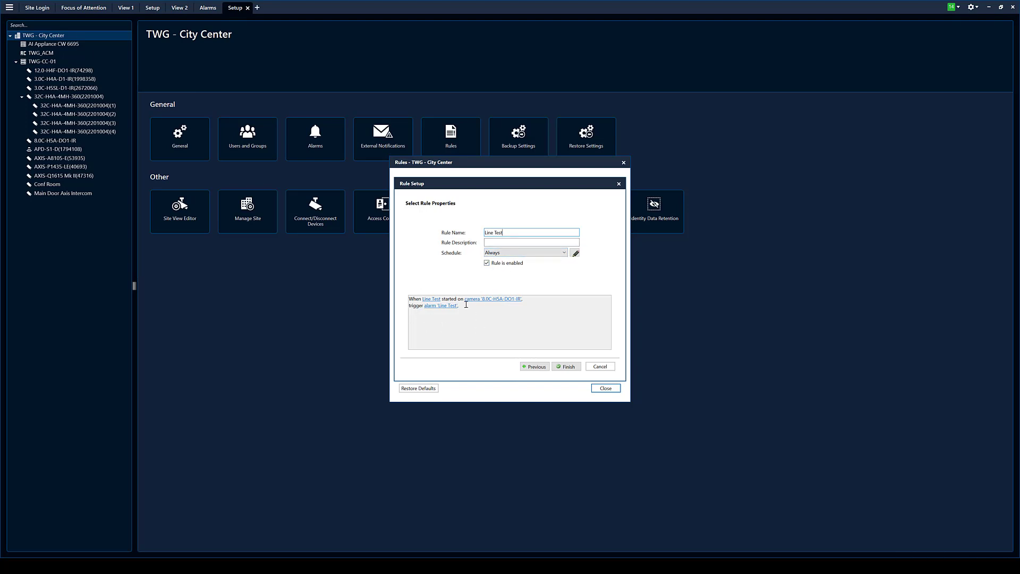
# - Finish the Line Test rule, then replay the latest Line Test alarm in Focus of Attention
pyautogui.click(567, 367)
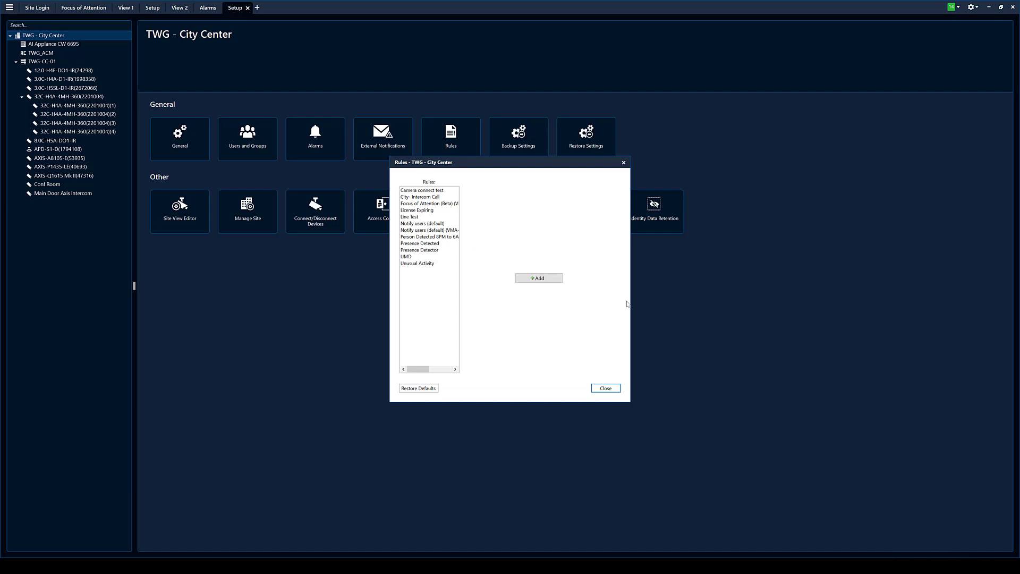
pyautogui.click(605, 388)
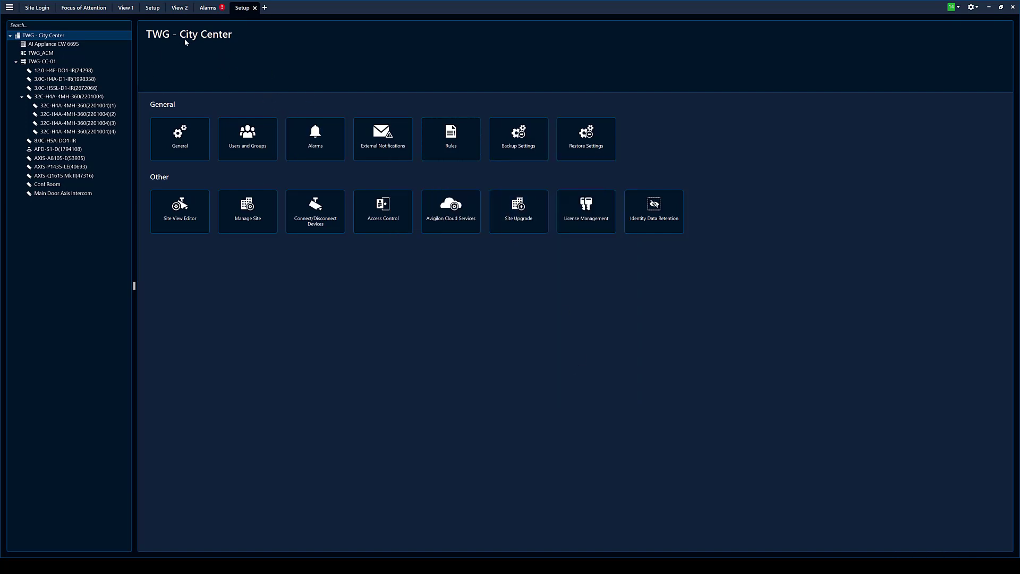
pyautogui.click(88, 9)
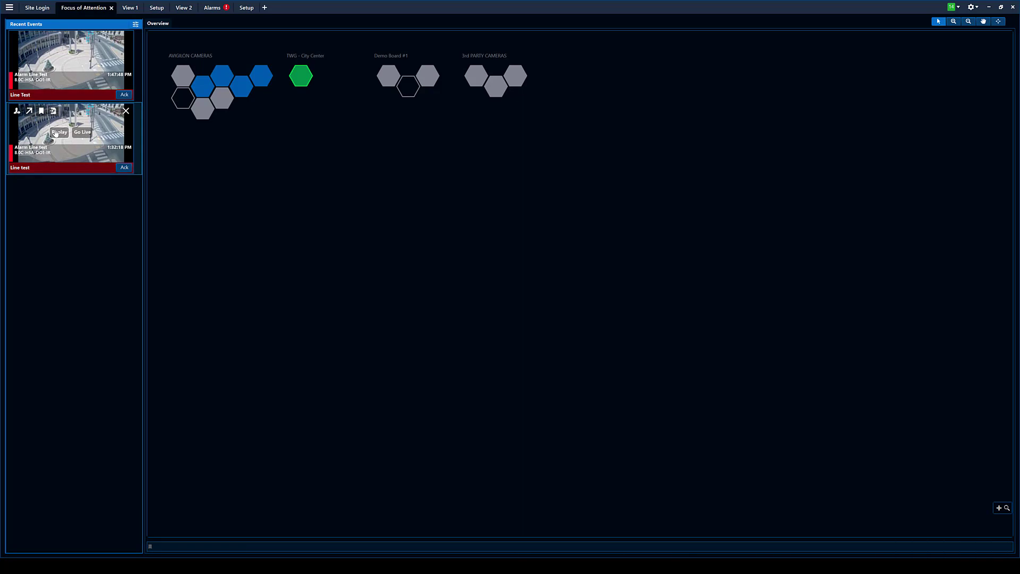
pyautogui.click(60, 60)
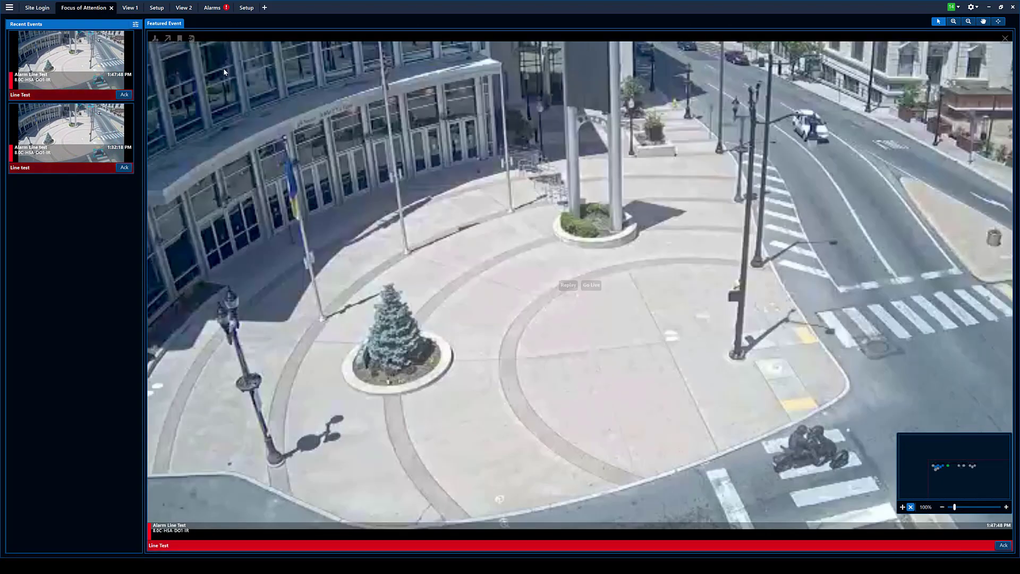
# - In Alarms, review the Line Test footage at the 1:48:32, 1:47:48 and 1:48:38 PM triggers
pyautogui.click(212, 7)
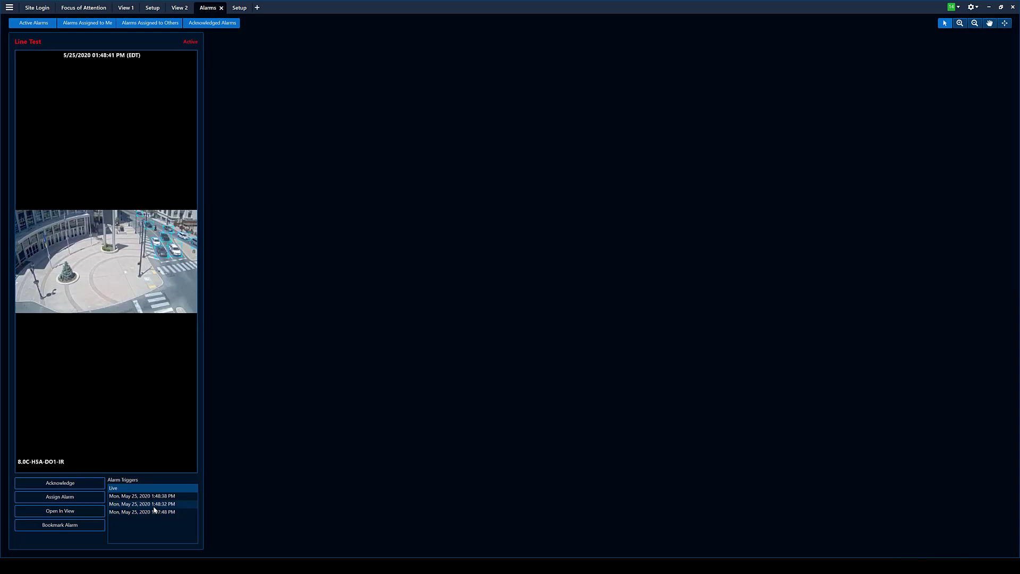
pyautogui.click(156, 504)
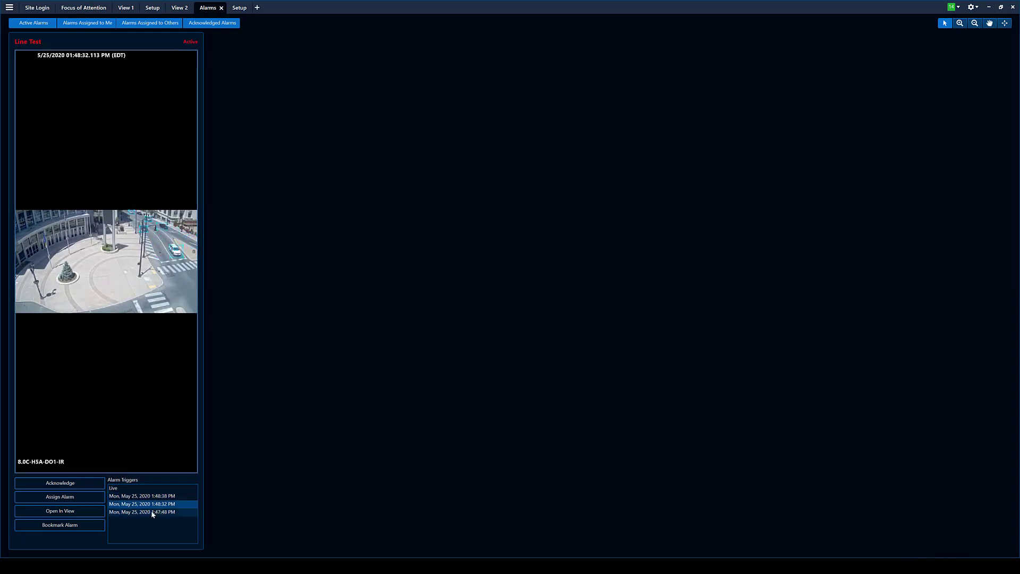
pyautogui.click(162, 513)
pyautogui.click(157, 504)
pyautogui.click(151, 497)
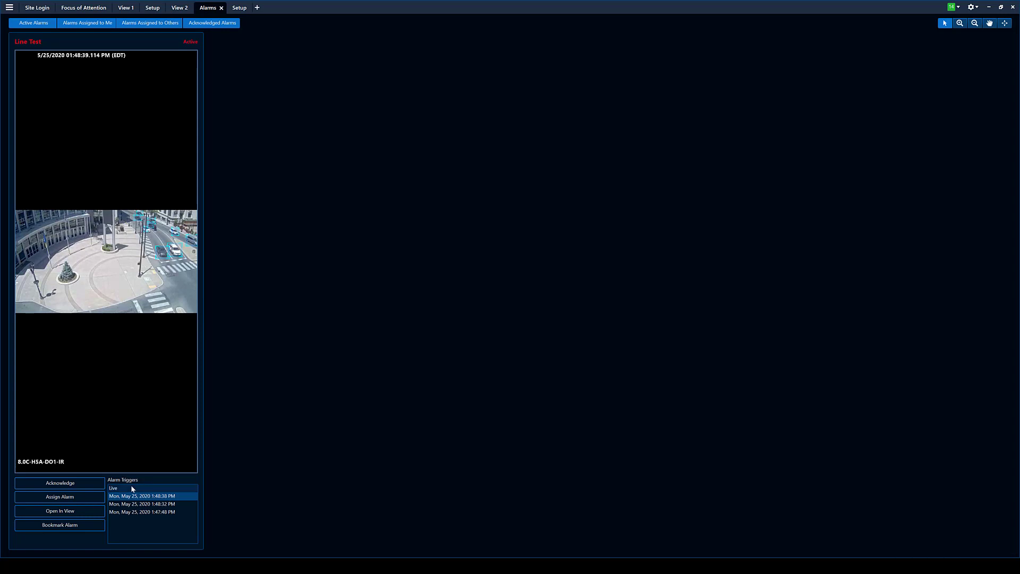
# - Return to live video, then acknowledge and purge the Line Test alarm
pyautogui.click(132, 488)
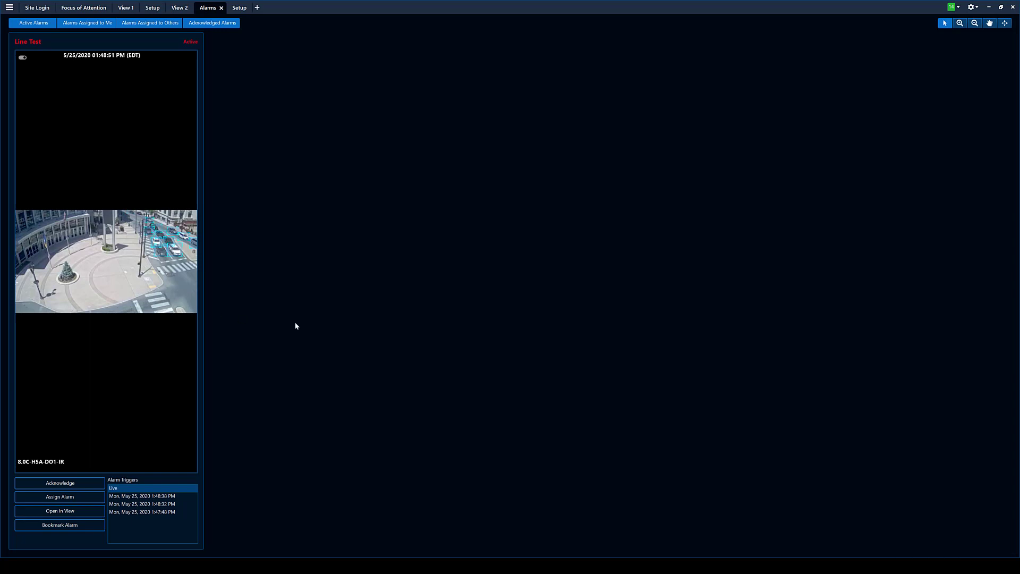
pyautogui.click(67, 484)
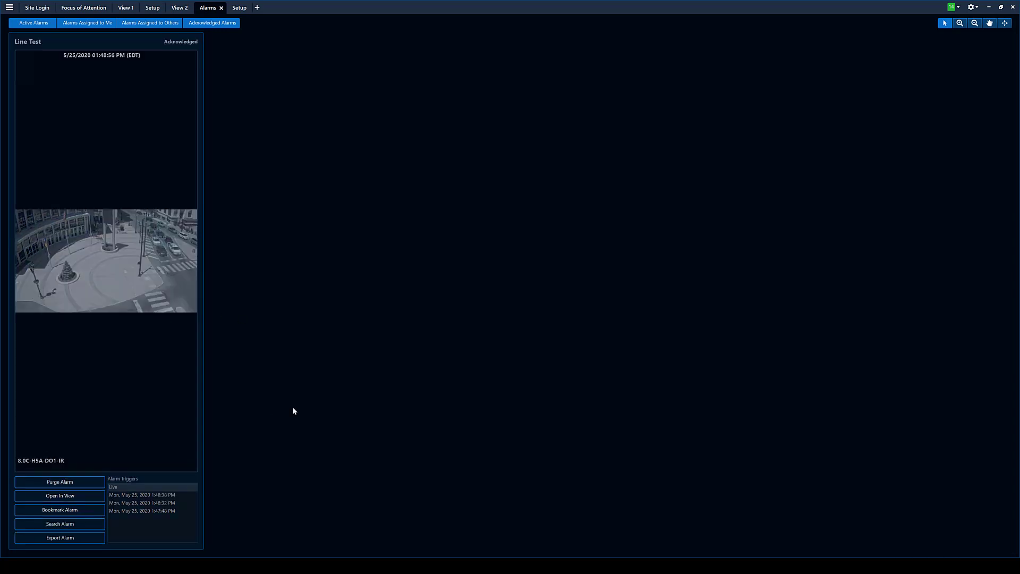
pyautogui.click(72, 481)
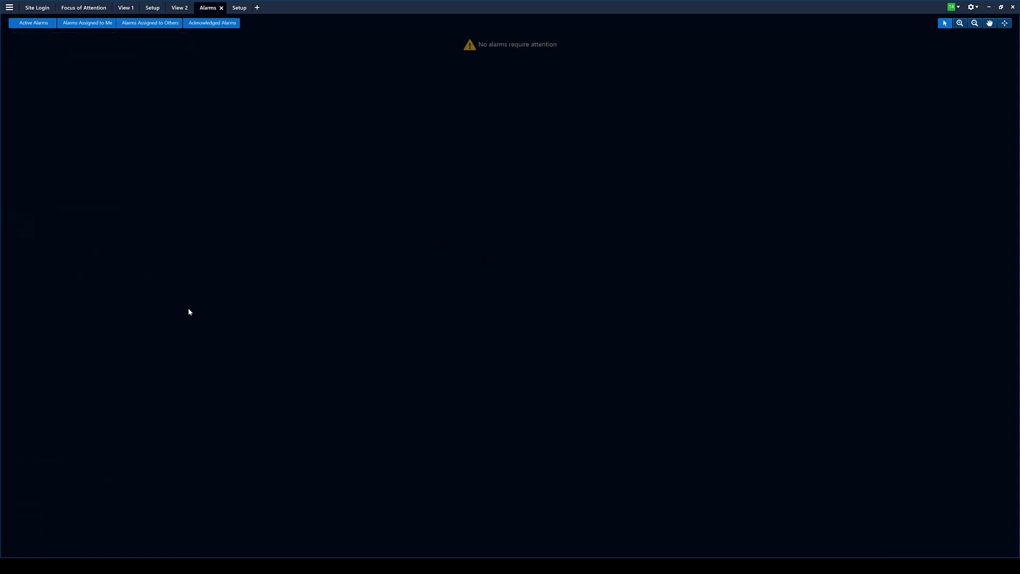
# - Return to the Focus of Attention view, where the Line Test alarm now shows Purged
pyautogui.click(78, 8)
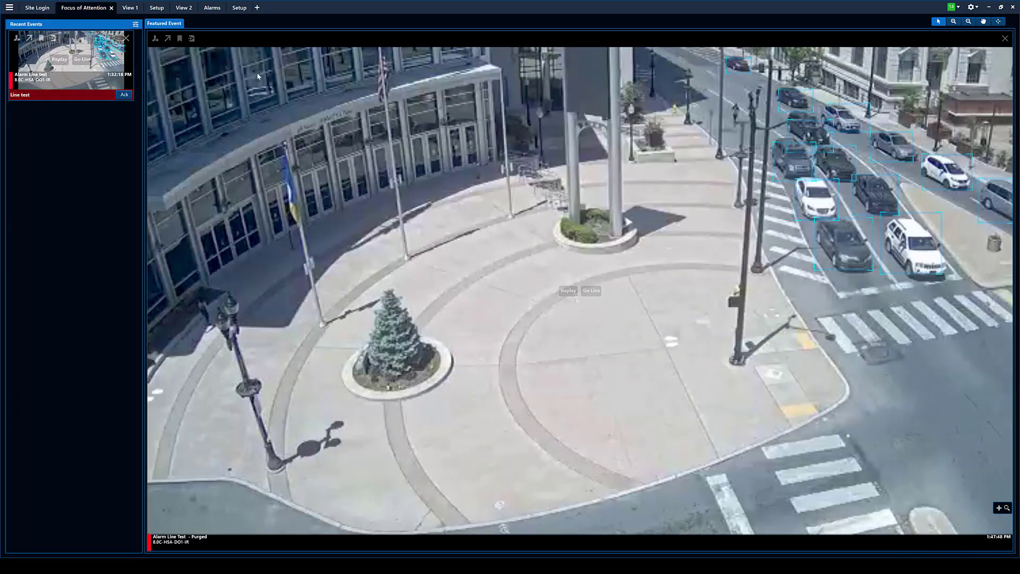